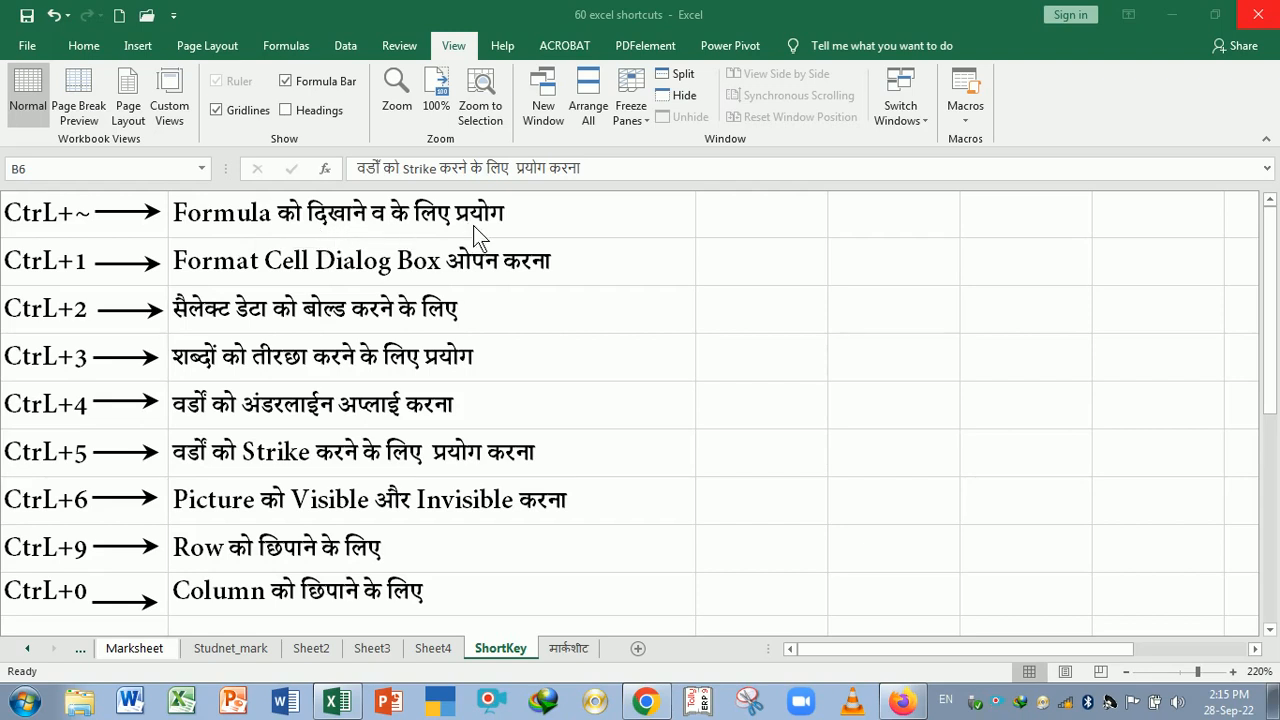
Step: Go to the मार्कशीट worksheet and display the formulas in its cells, then switch back to showing values
click(571, 647)
click(576, 654)
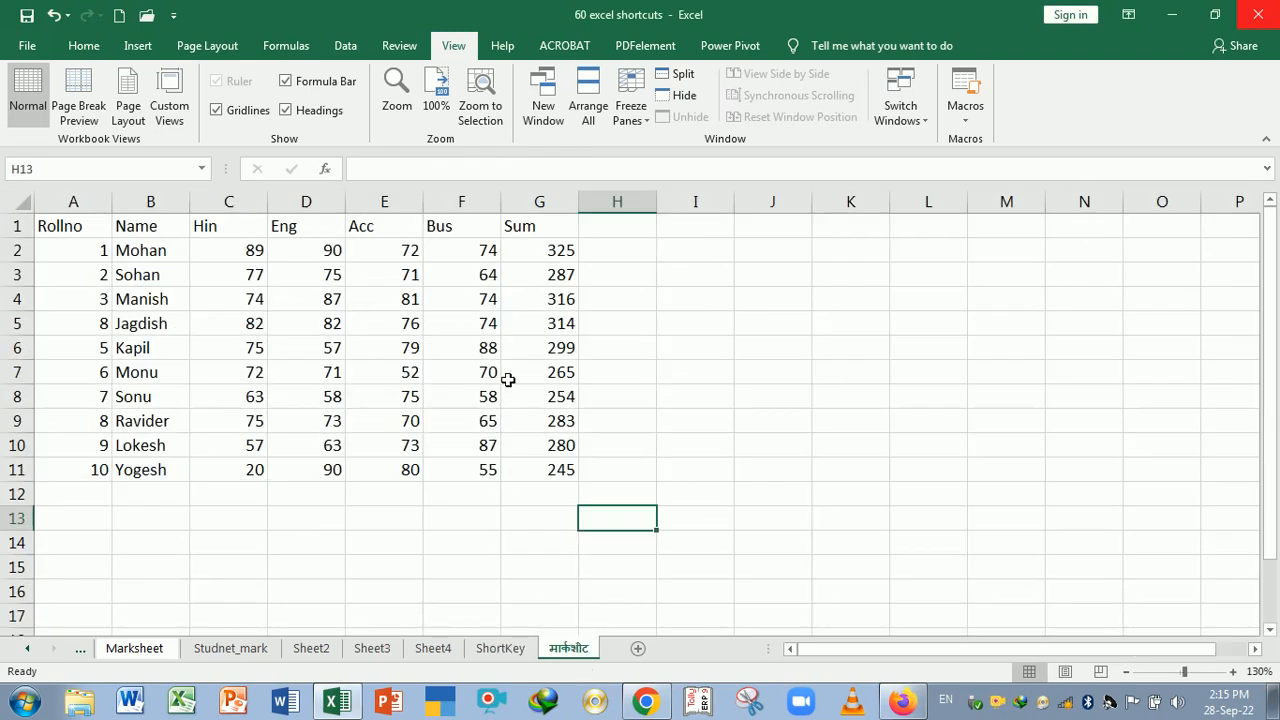
click(498, 521)
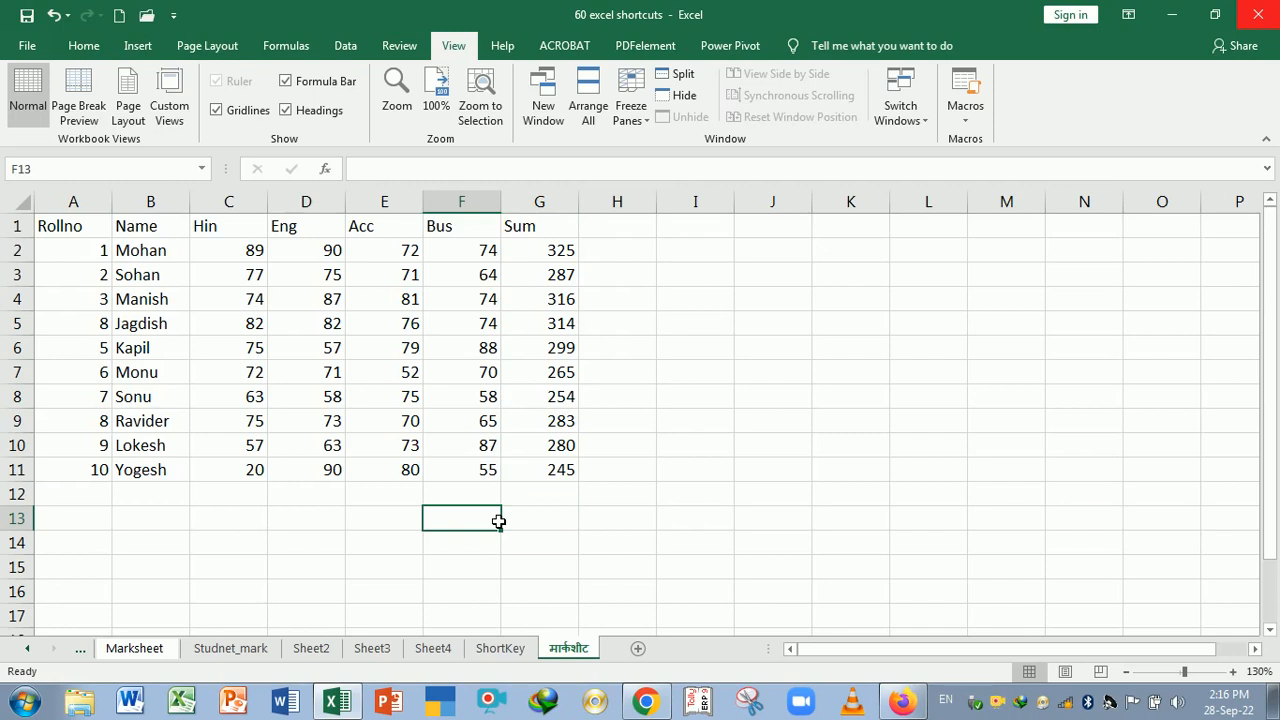
key(ctrl+grave)
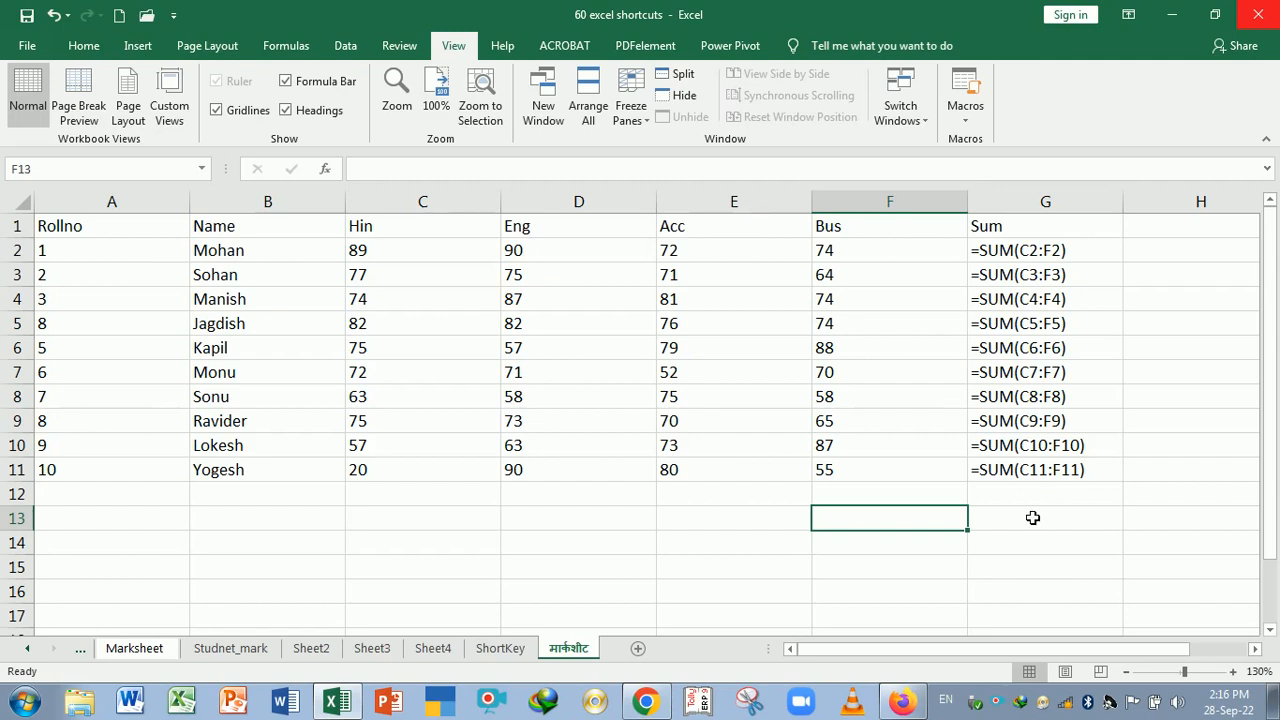
key(ctrl+grave)
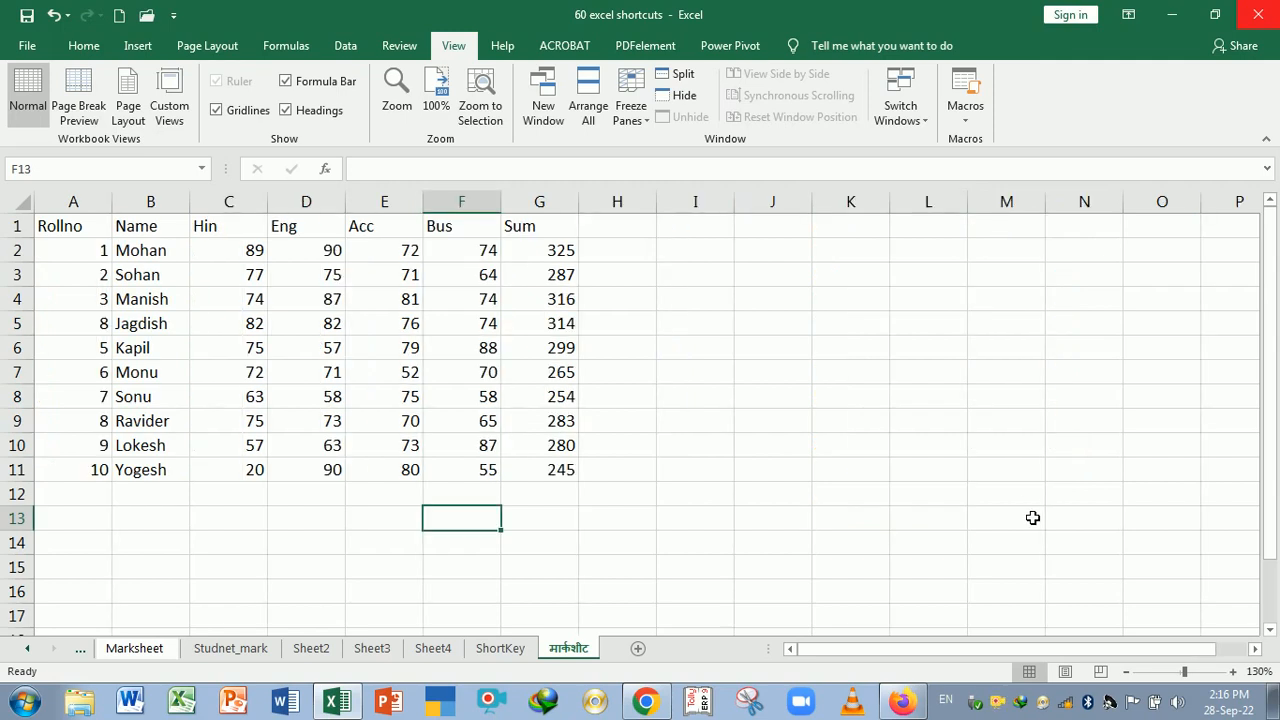
Step: Highlight the totals G2:G10 in the Sum column, then turn the formula display on and off again
click(651, 360)
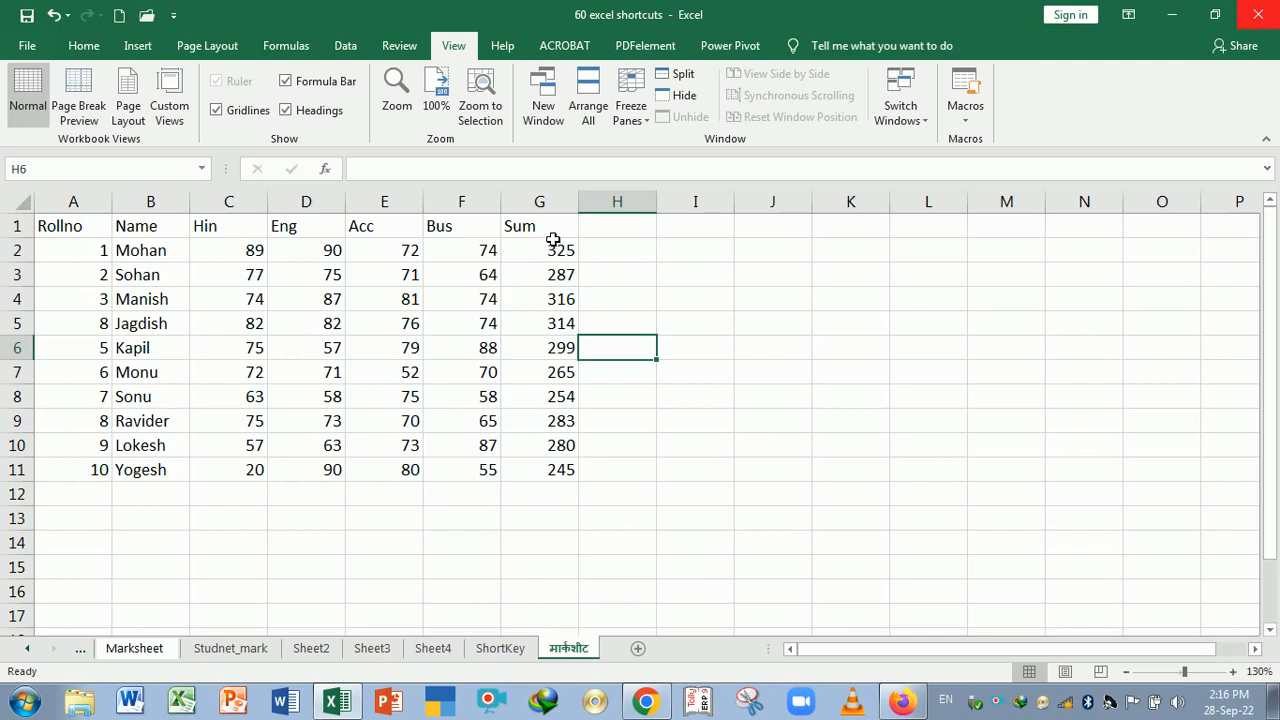
drag(550, 250, 558, 459)
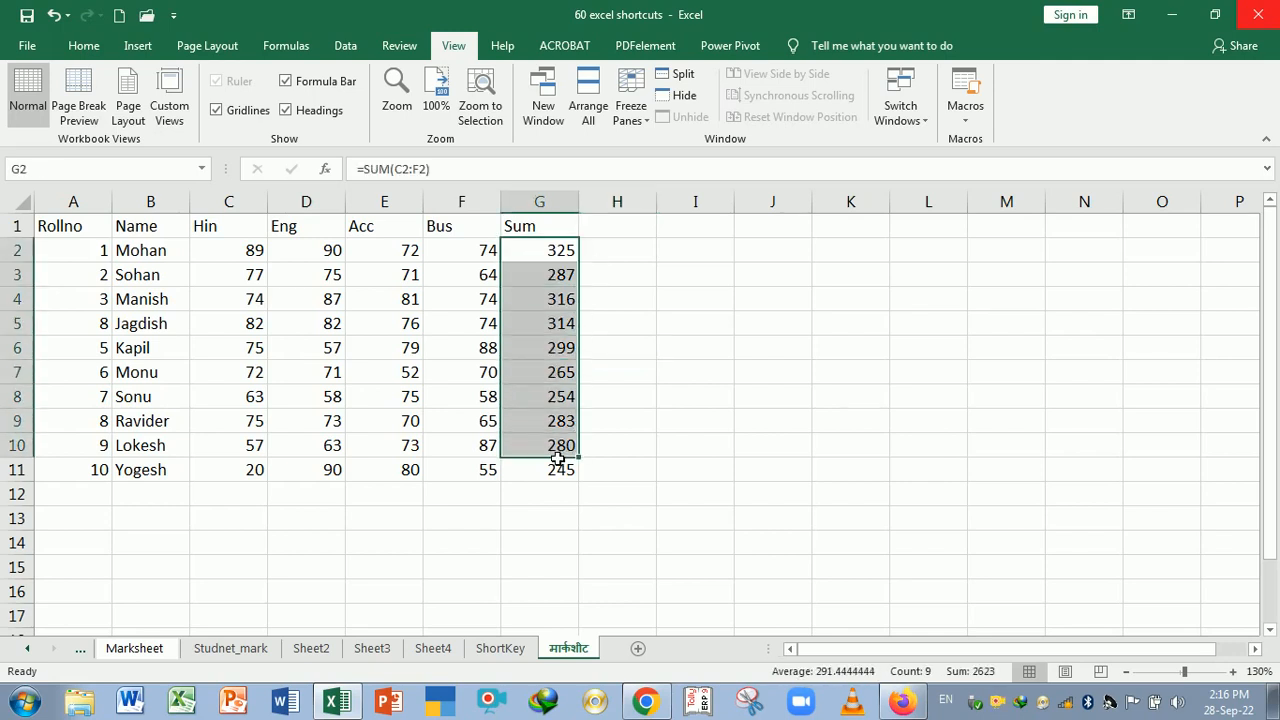
click(700, 434)
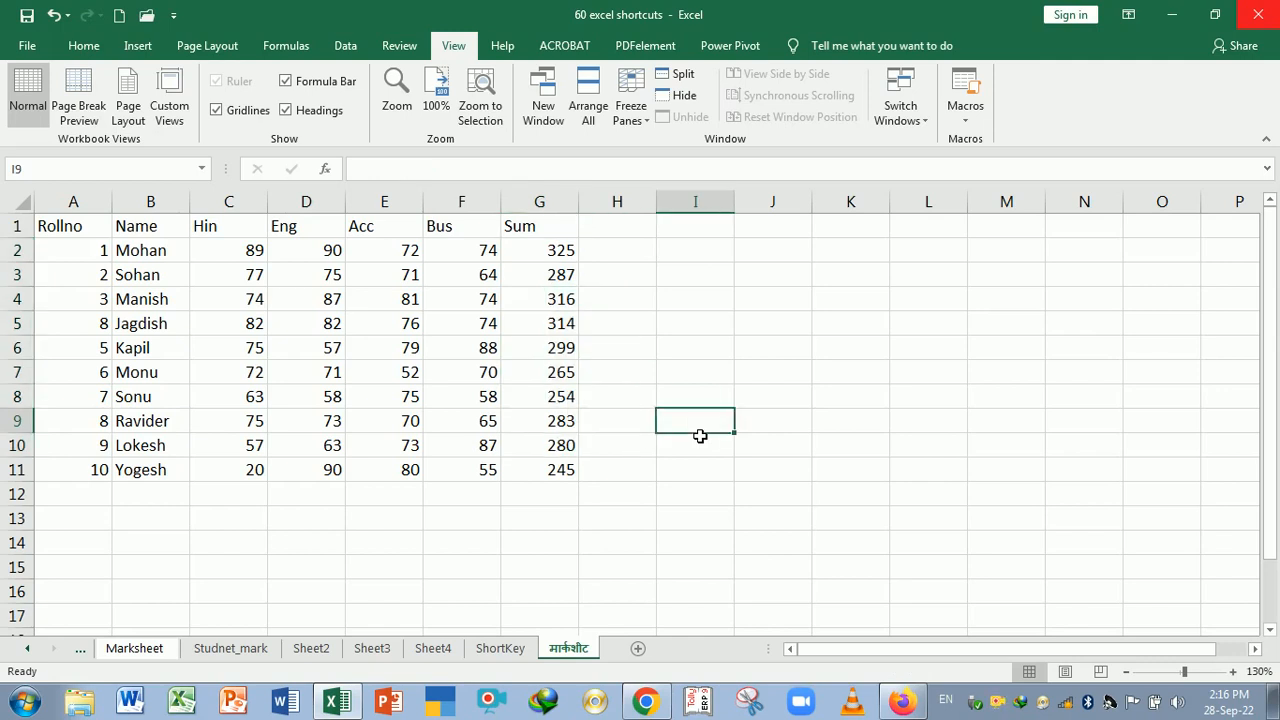
key(ctrl+grave)
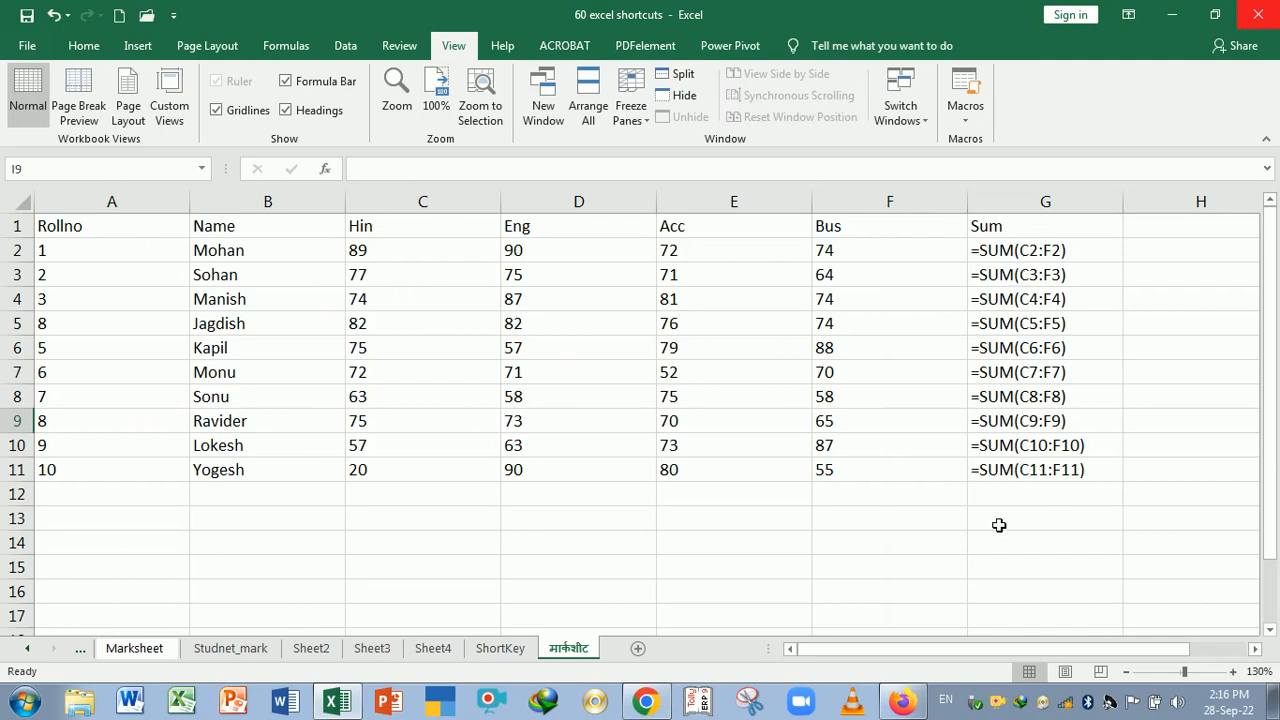
key(ctrl+grave)
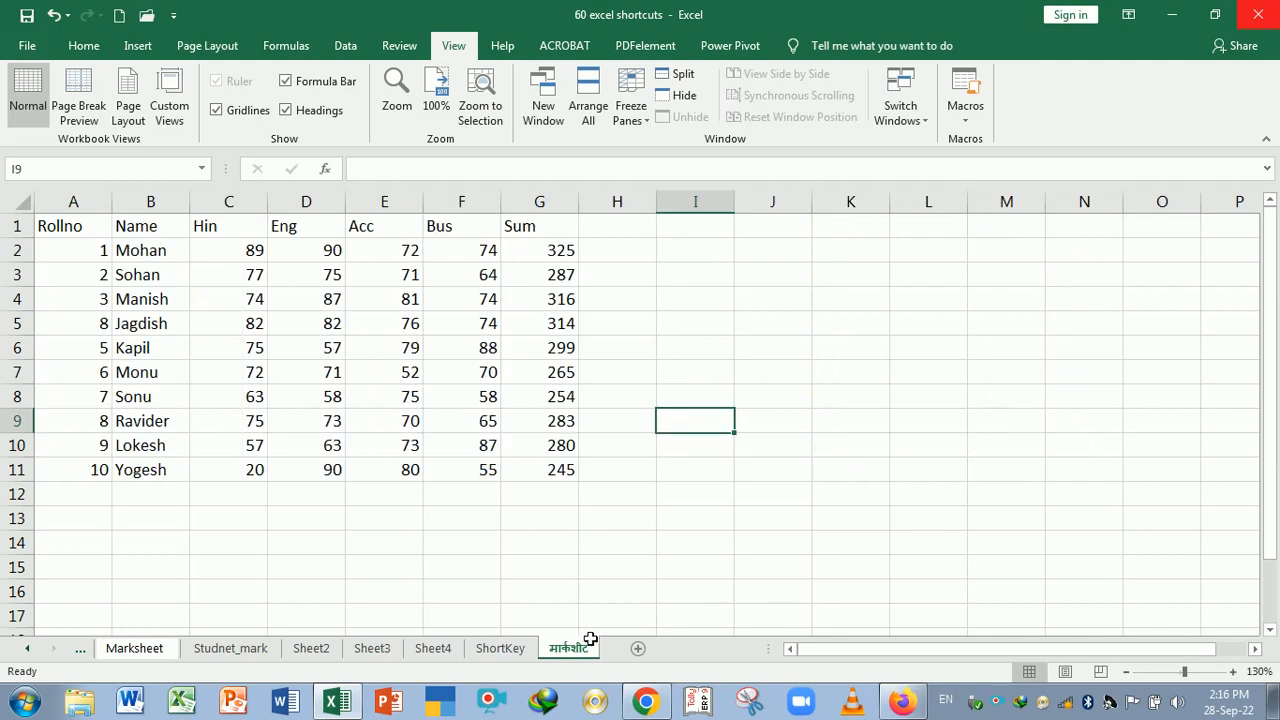
Step: Open Format Cells for the subject marks in C2:F11 and choose font size 14
click(515, 650)
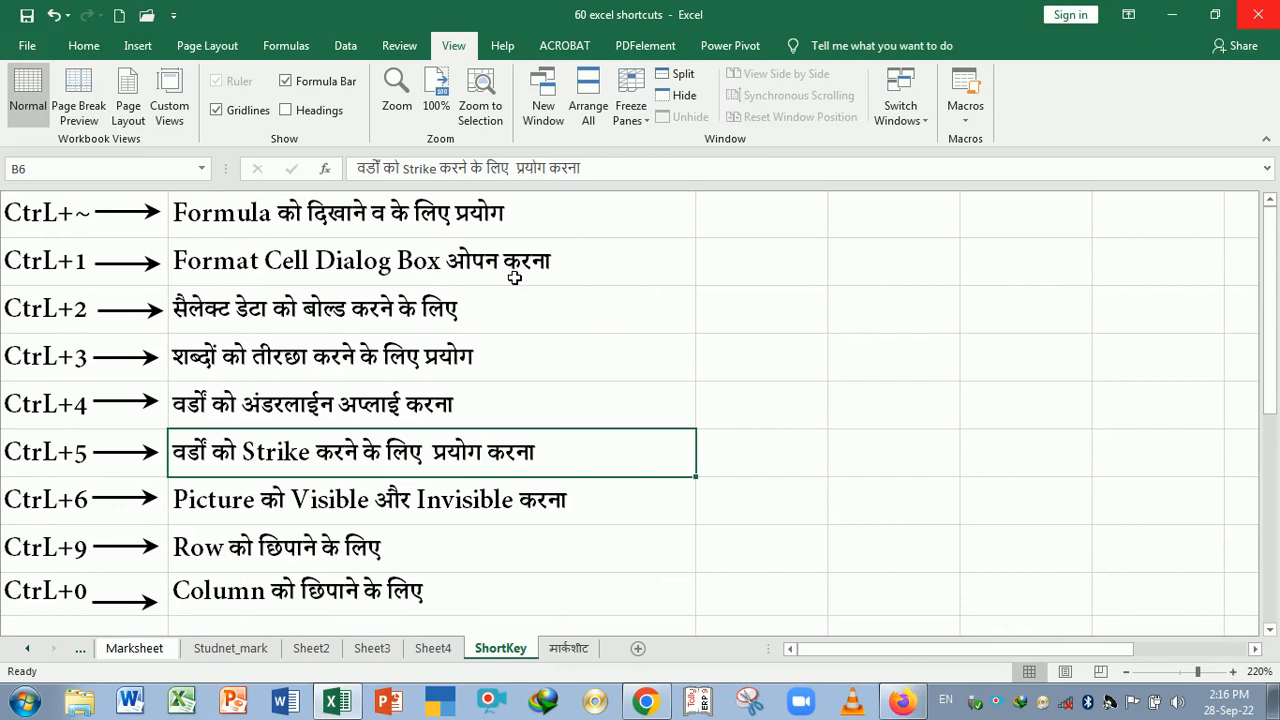
click(582, 652)
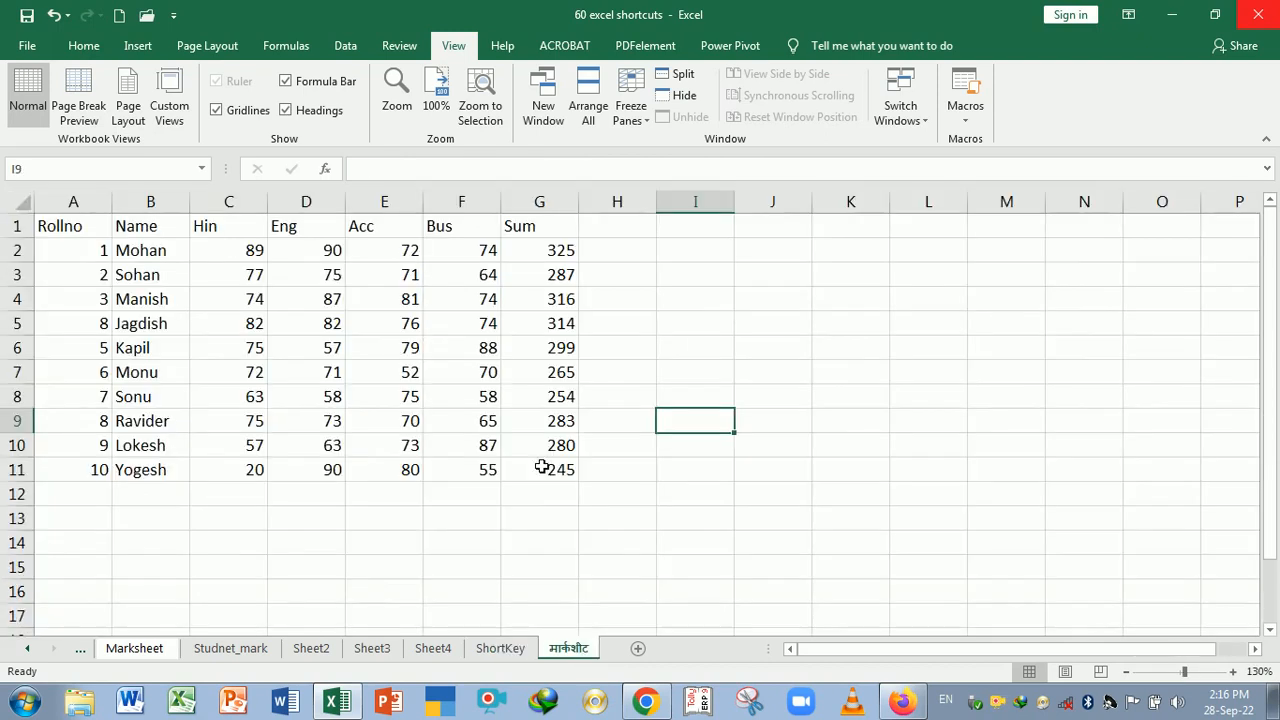
click(535, 449)
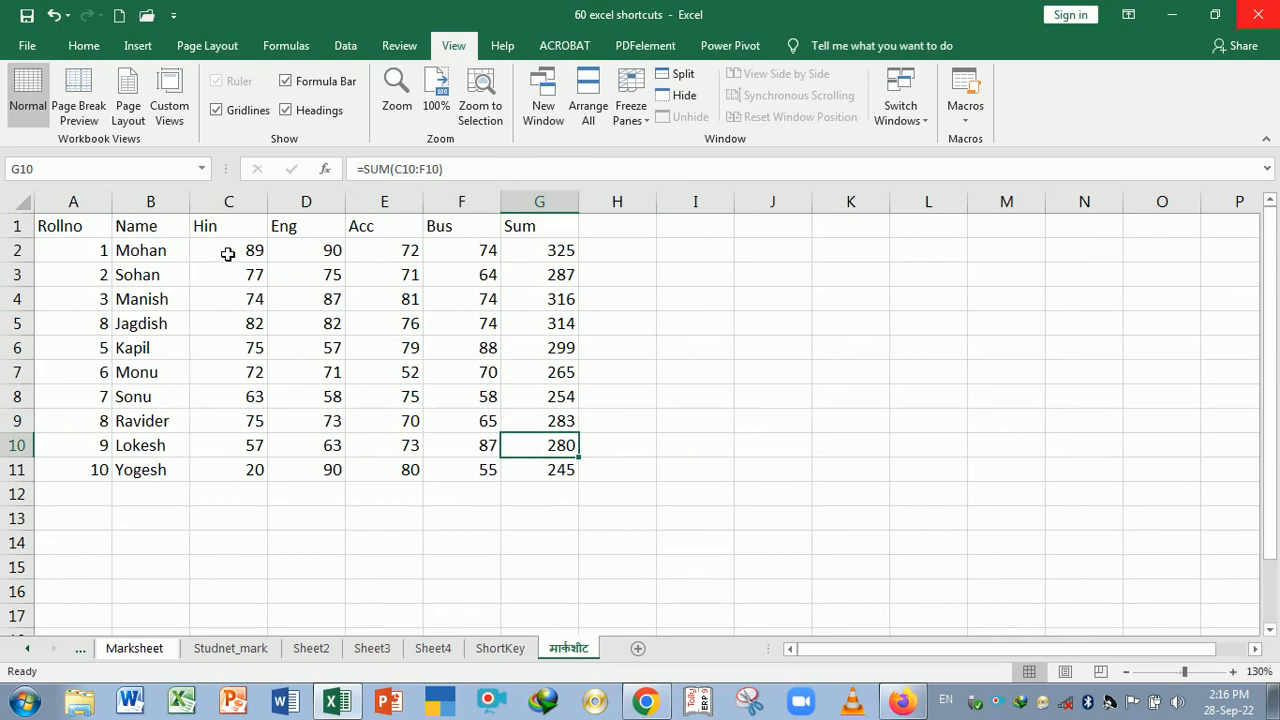
drag(229, 251, 489, 471)
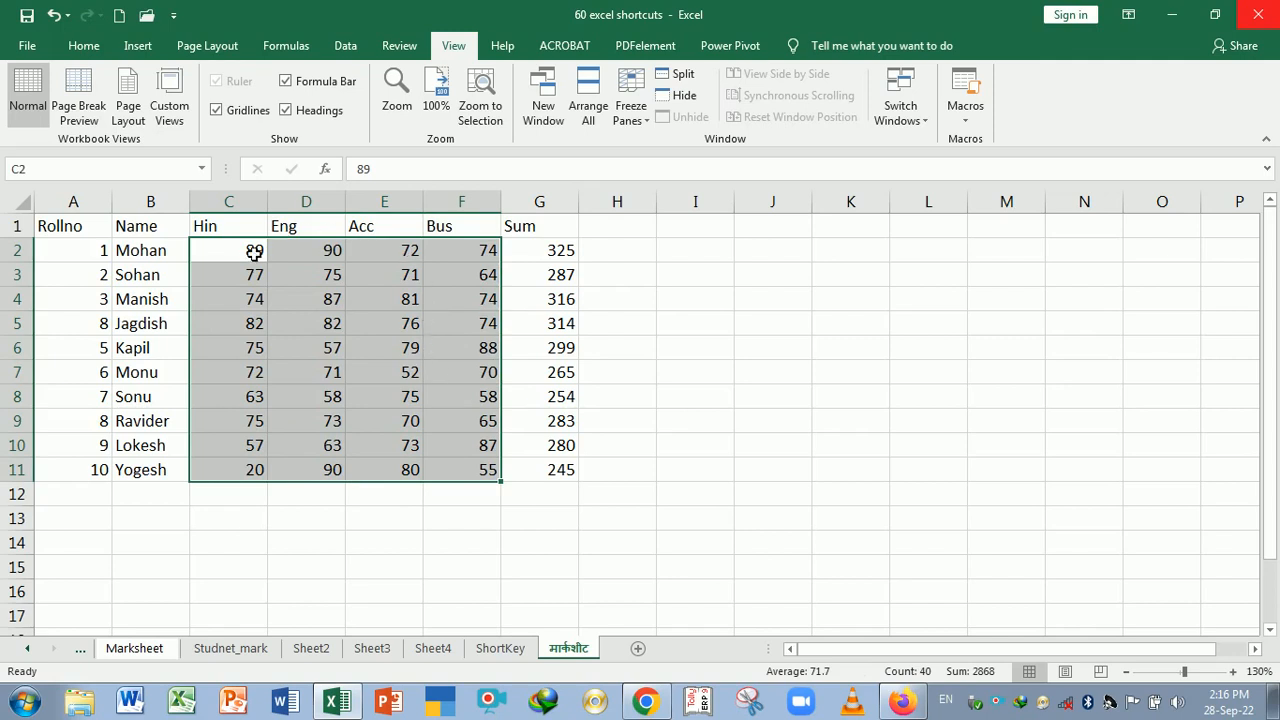
drag(238, 256, 488, 471)
key(ctrl+1)
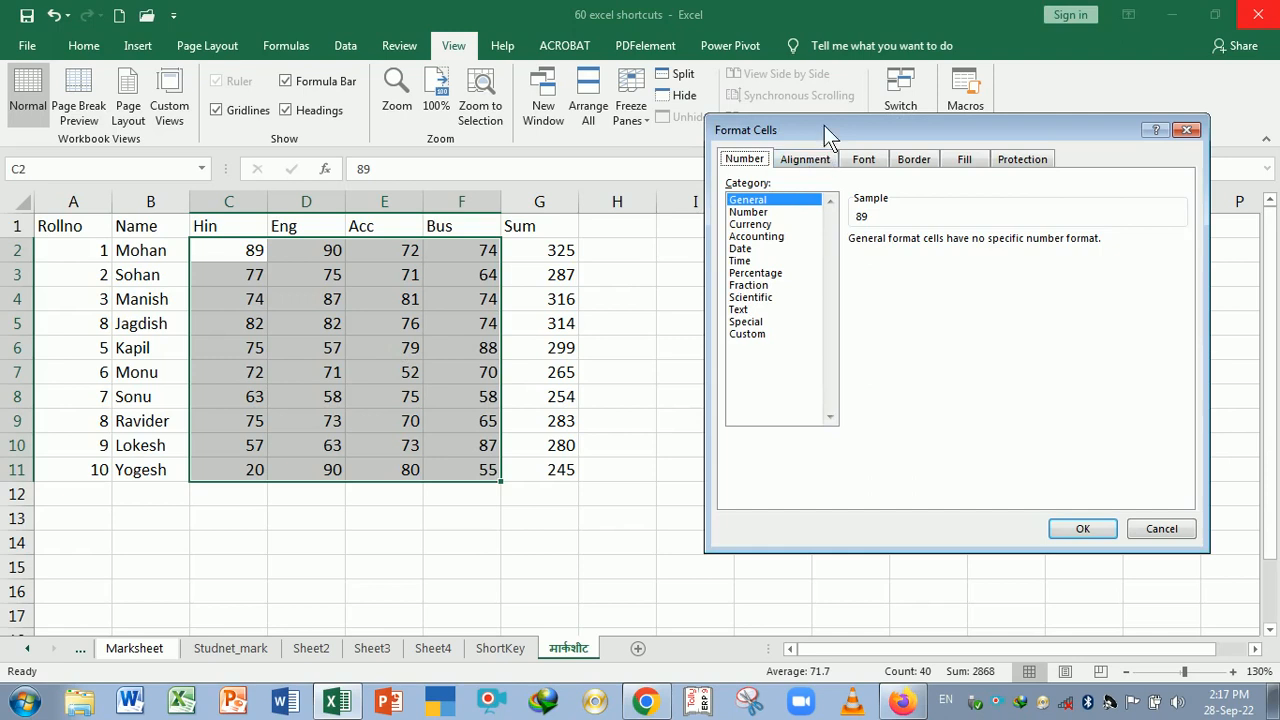
drag(824, 125, 808, 209)
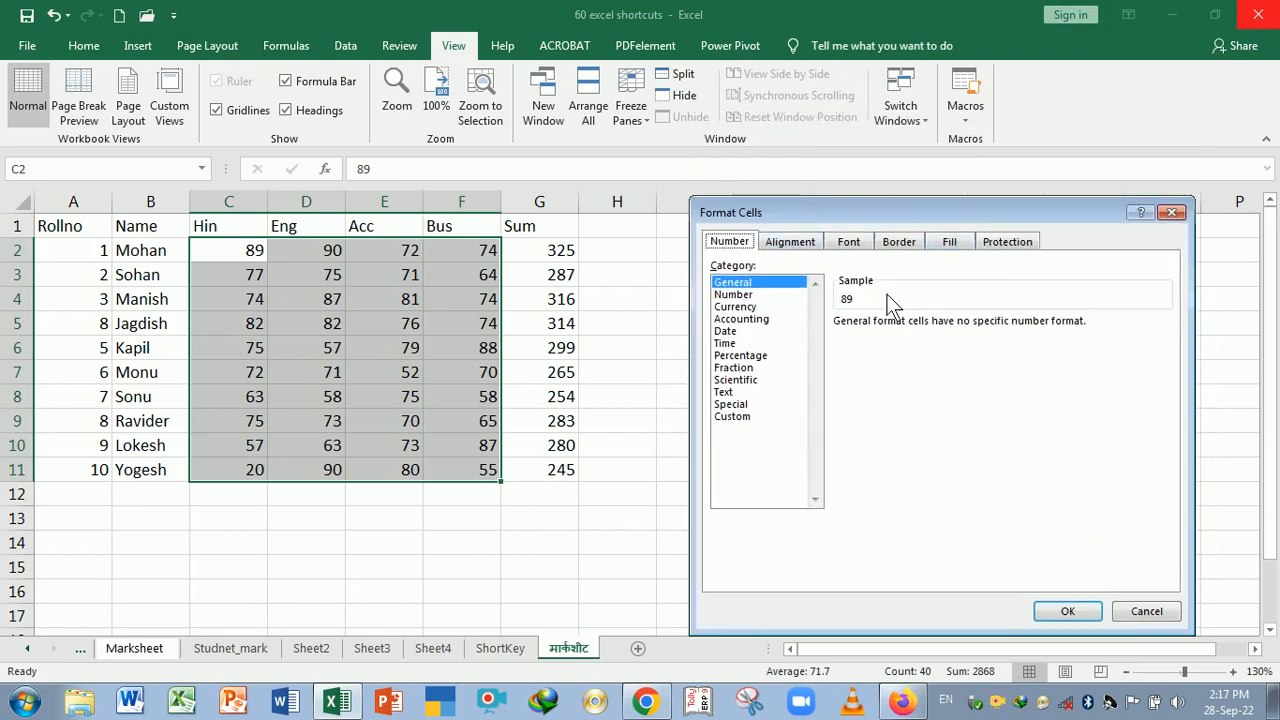
click(899, 242)
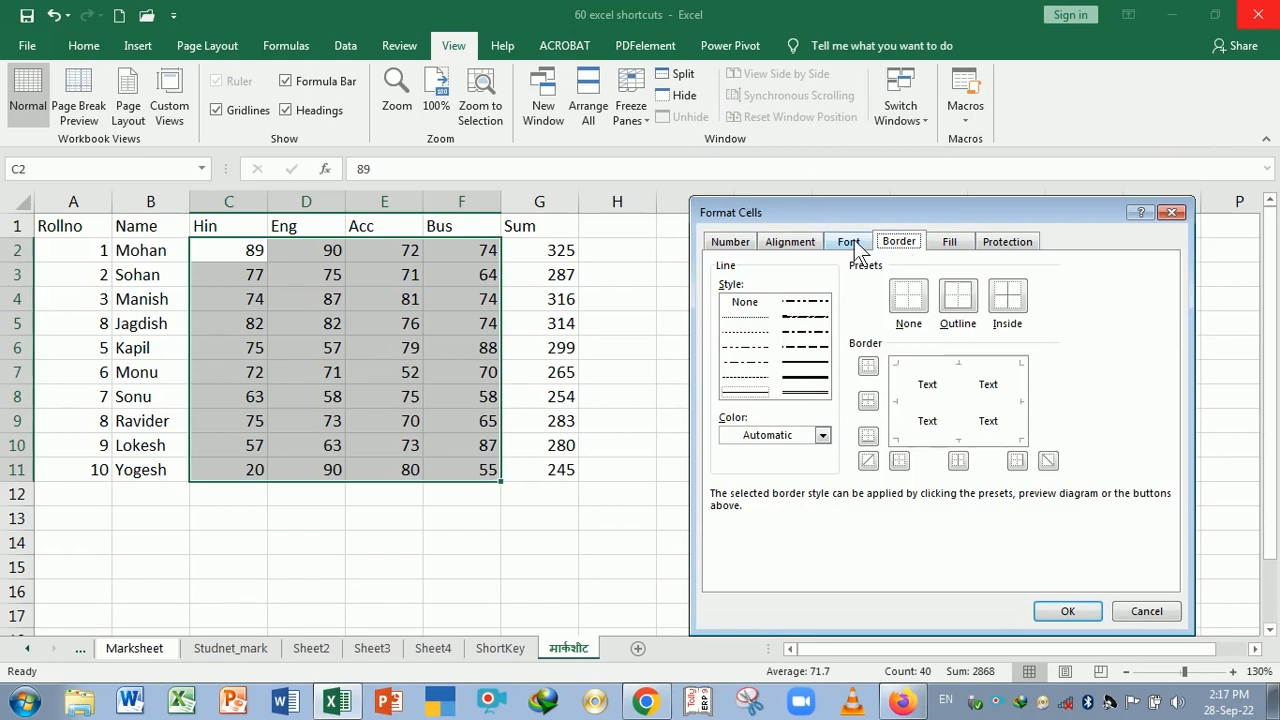
click(852, 243)
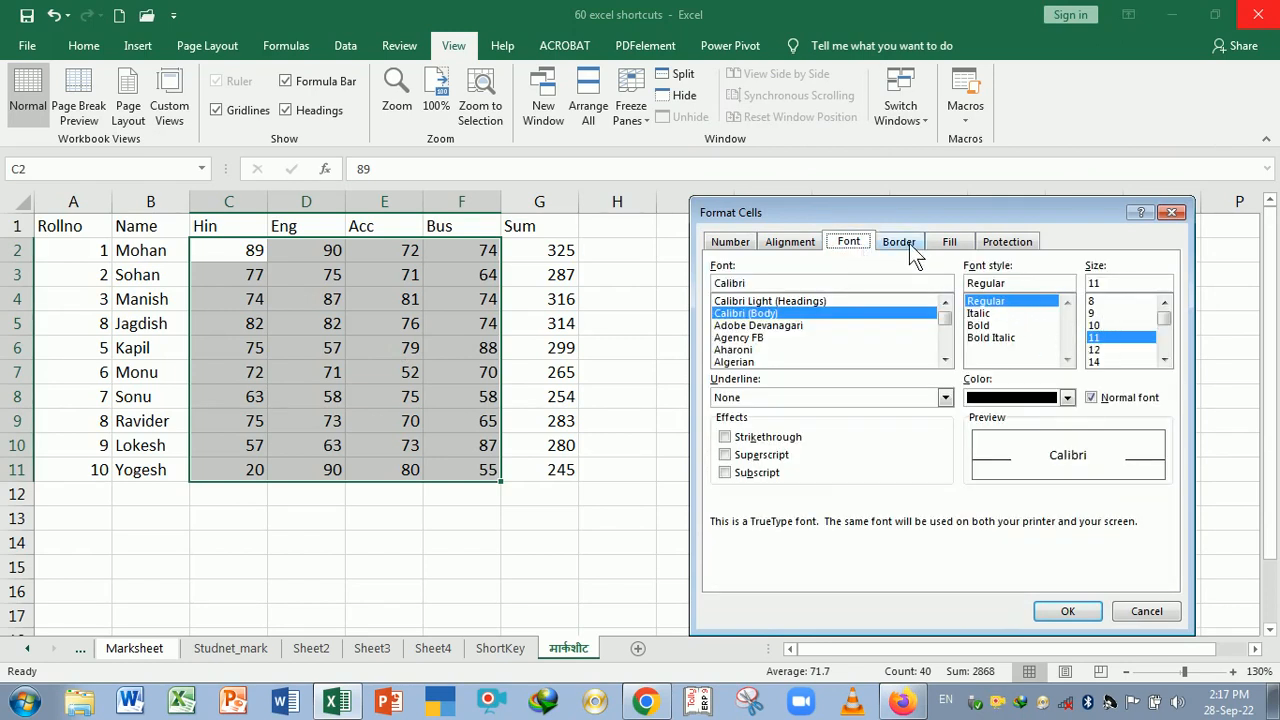
click(1101, 363)
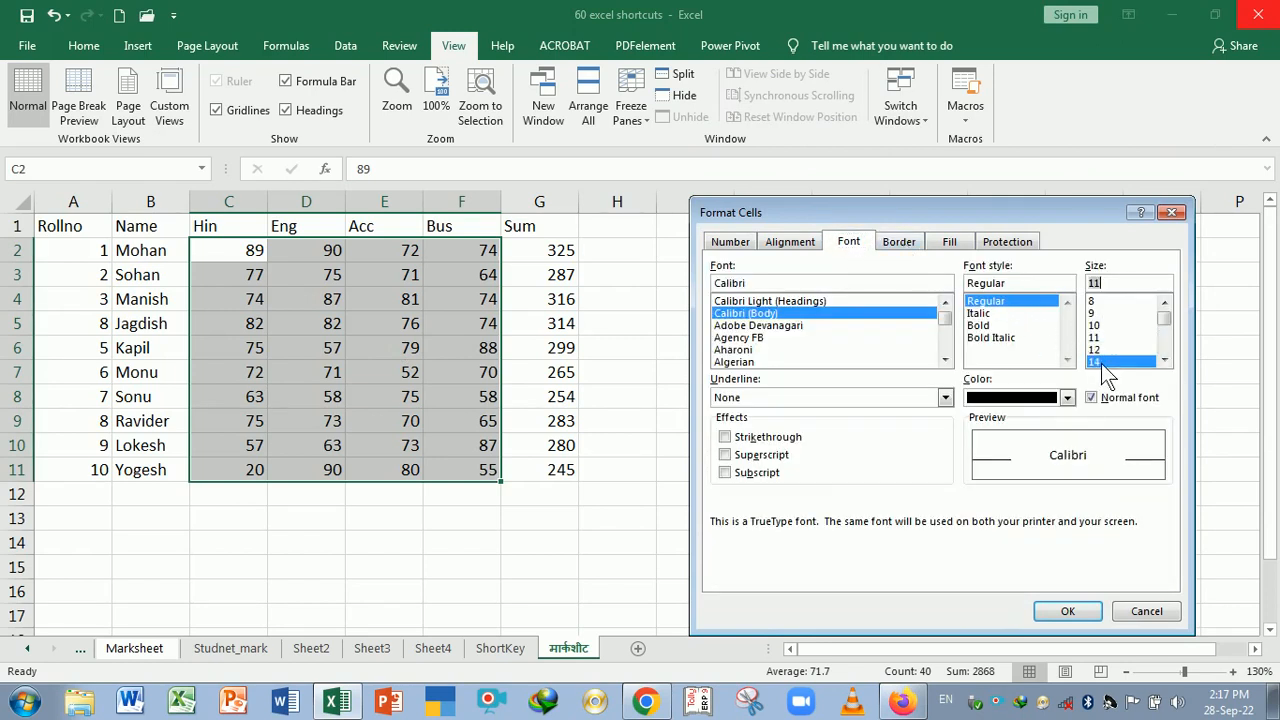
Step: Add outline and inside borders to the marks range C2:F11 and apply the cell formatting
click(897, 243)
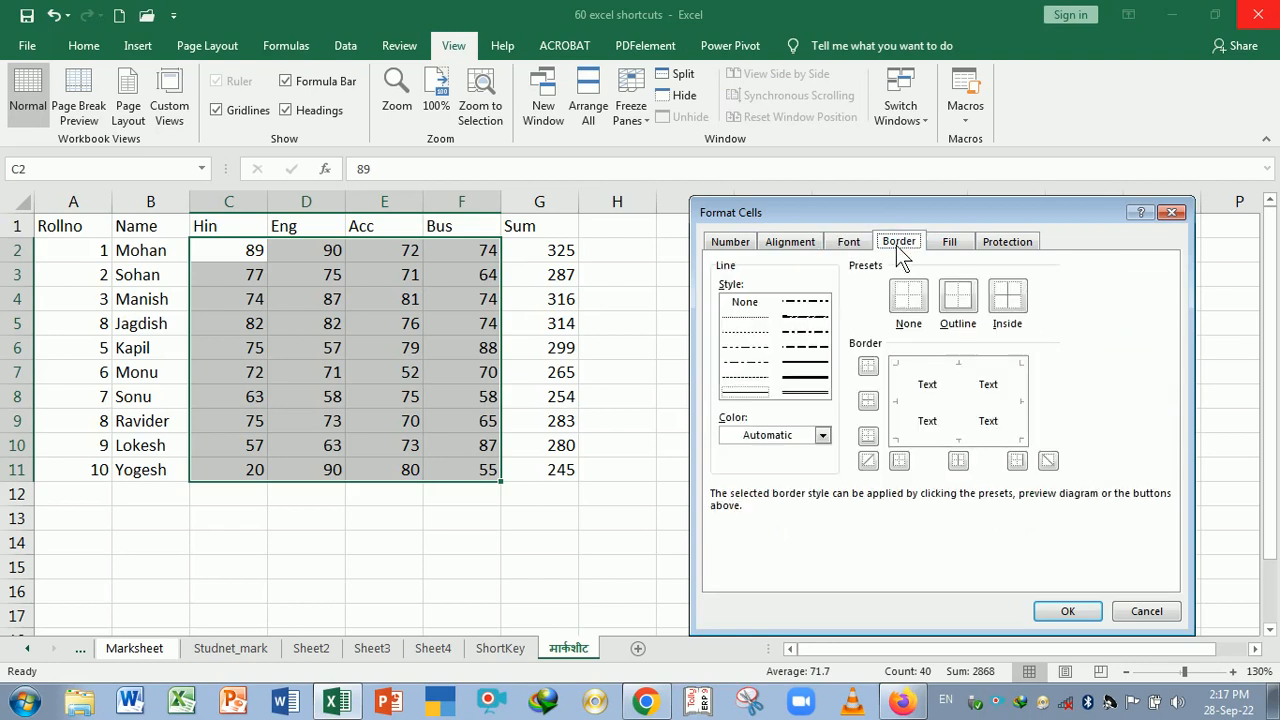
click(958, 295)
click(1007, 295)
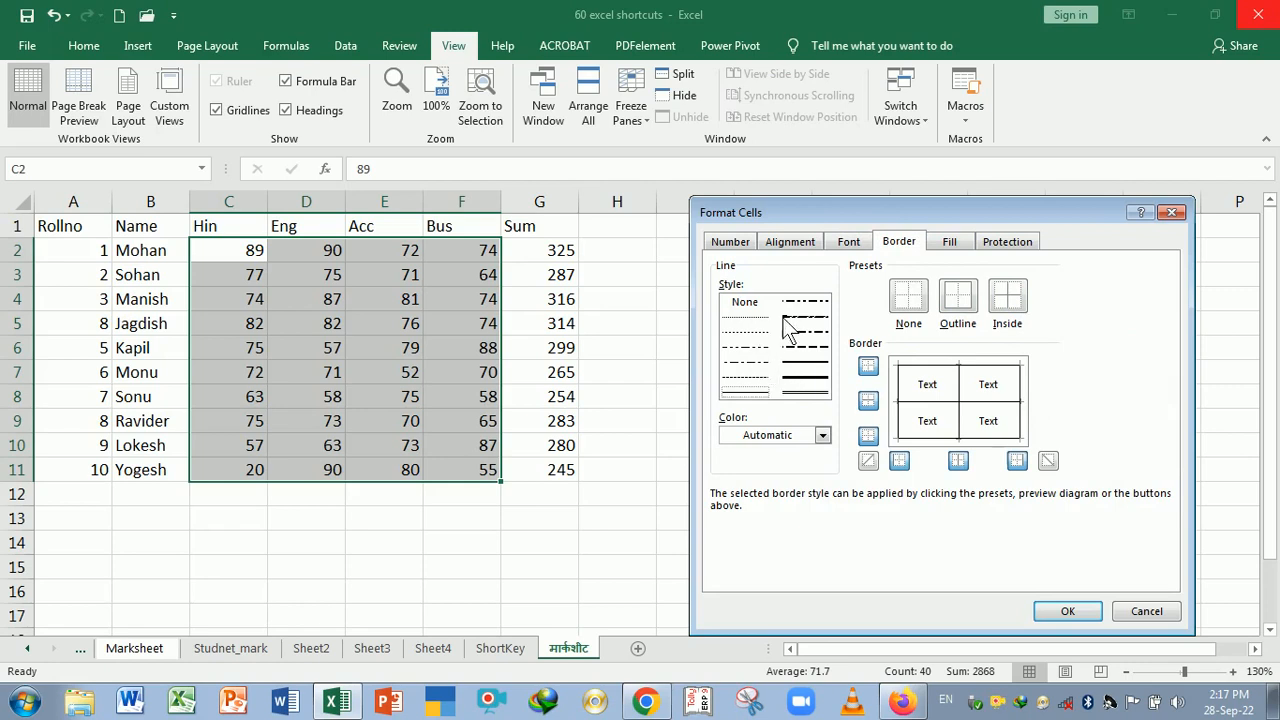
click(789, 241)
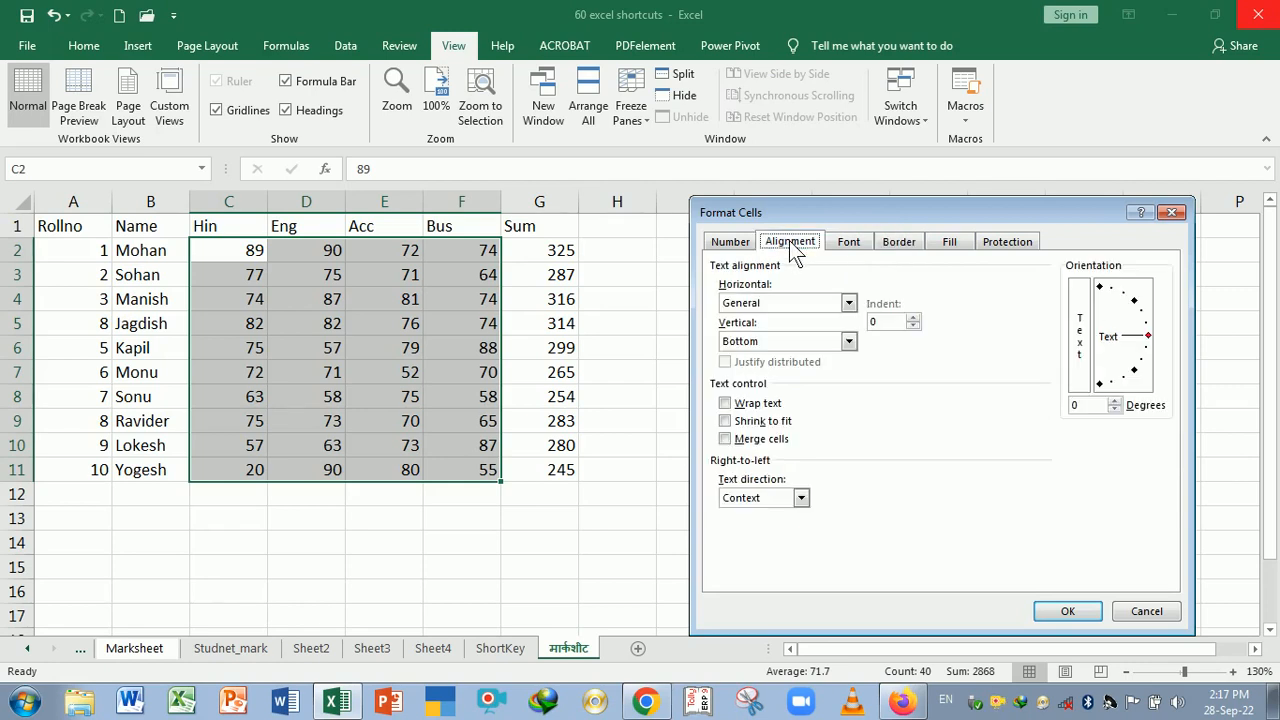
click(1073, 616)
click(834, 478)
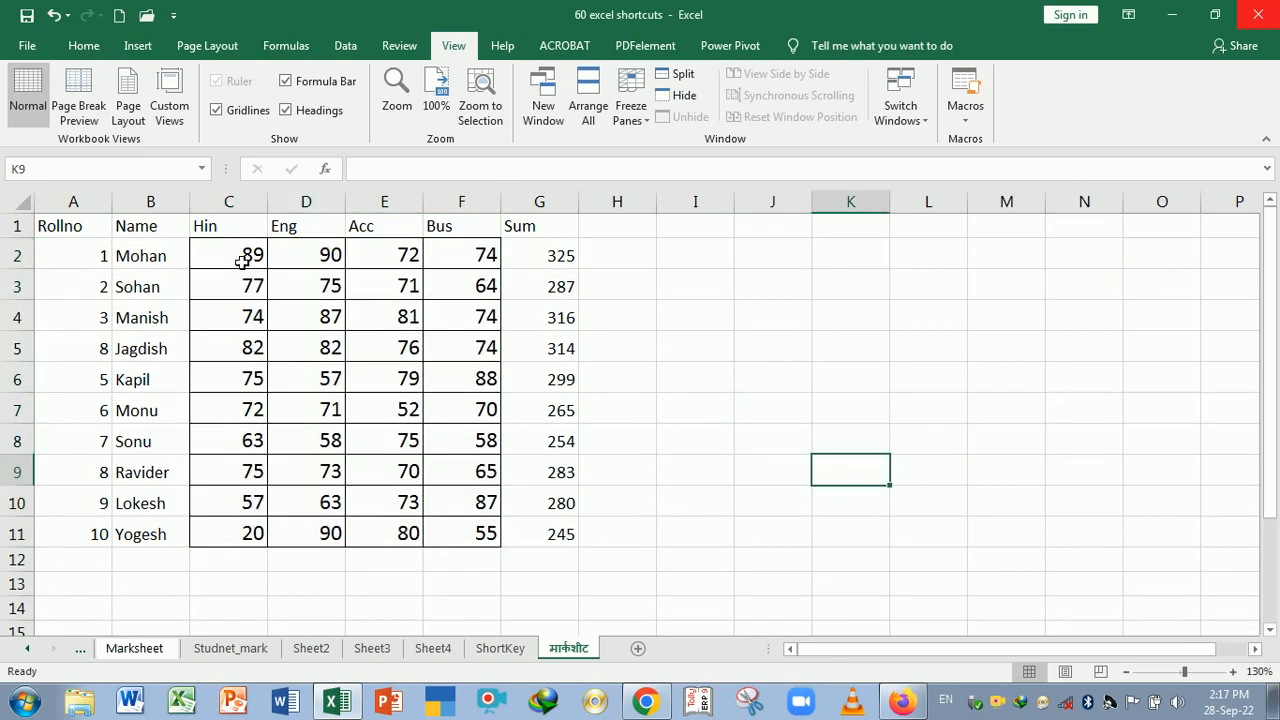
Step: Undo the font size and border formatting on the marks range C2:F11
drag(243, 261, 483, 543)
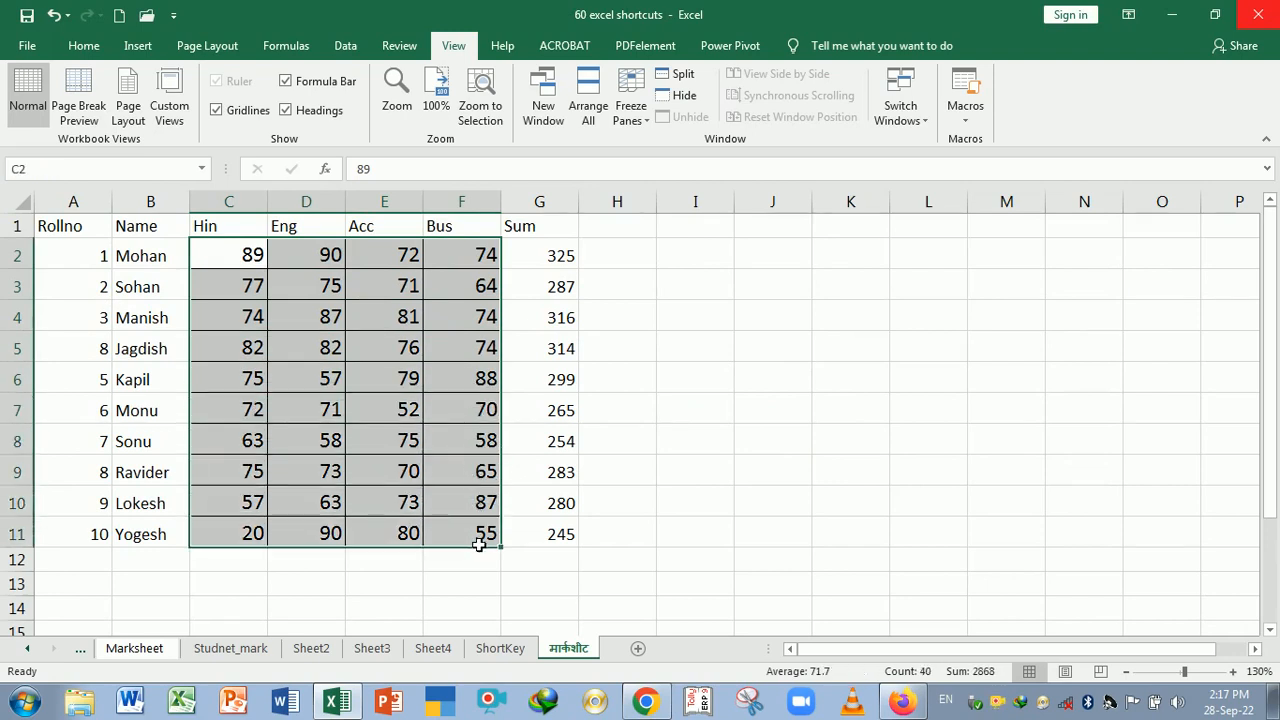
click(335, 312)
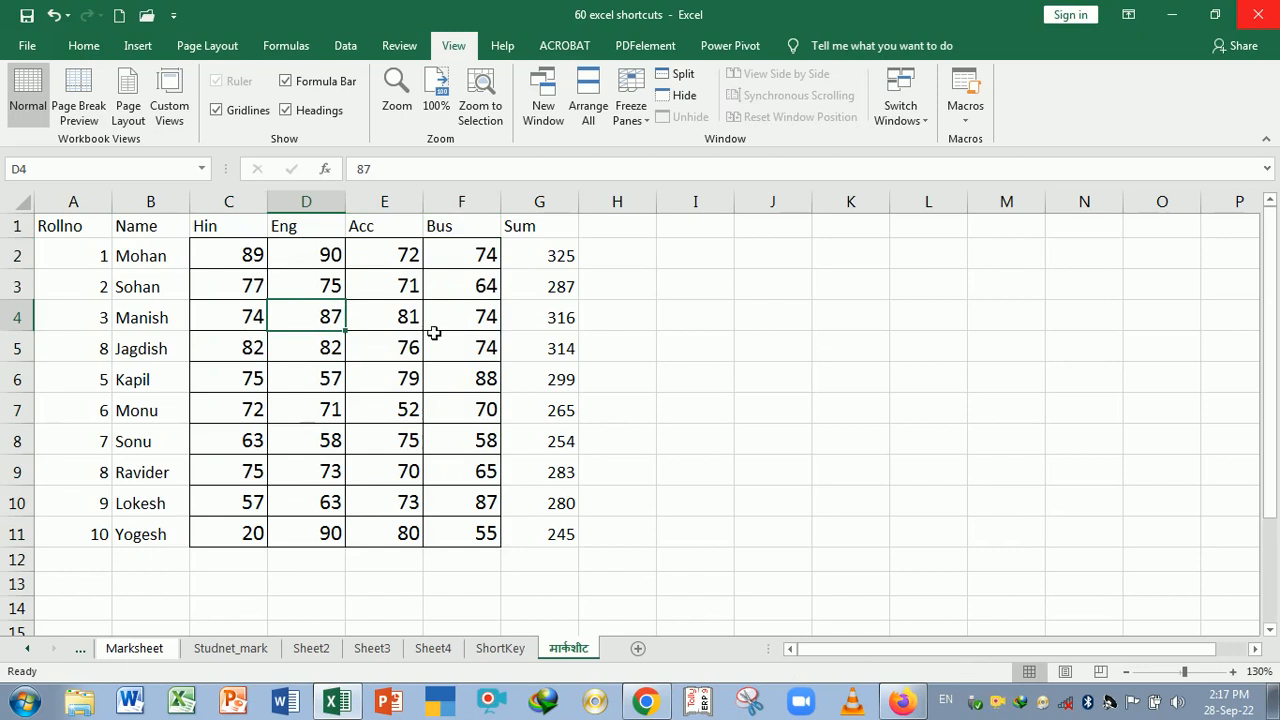
key(ctrl+z)
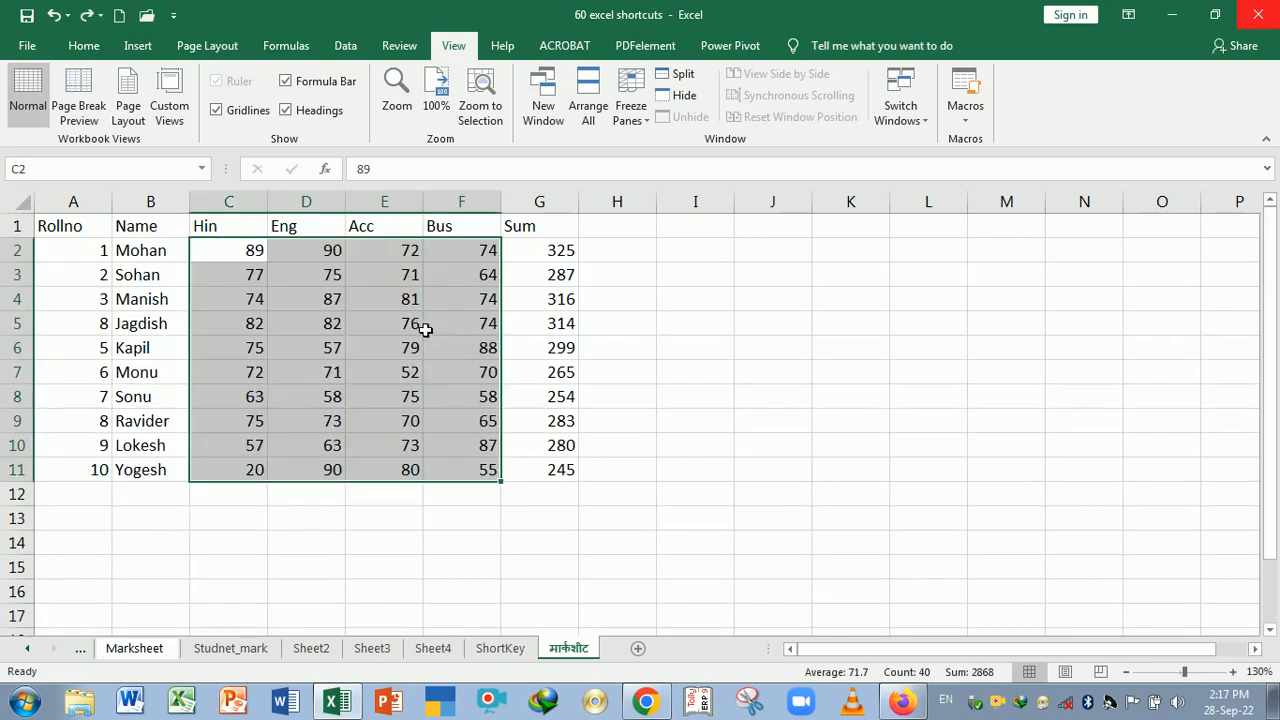
Step: Open Format Cells for the header row A1:G1 and set the text orientation to 47 degrees
drag(84, 226, 515, 236)
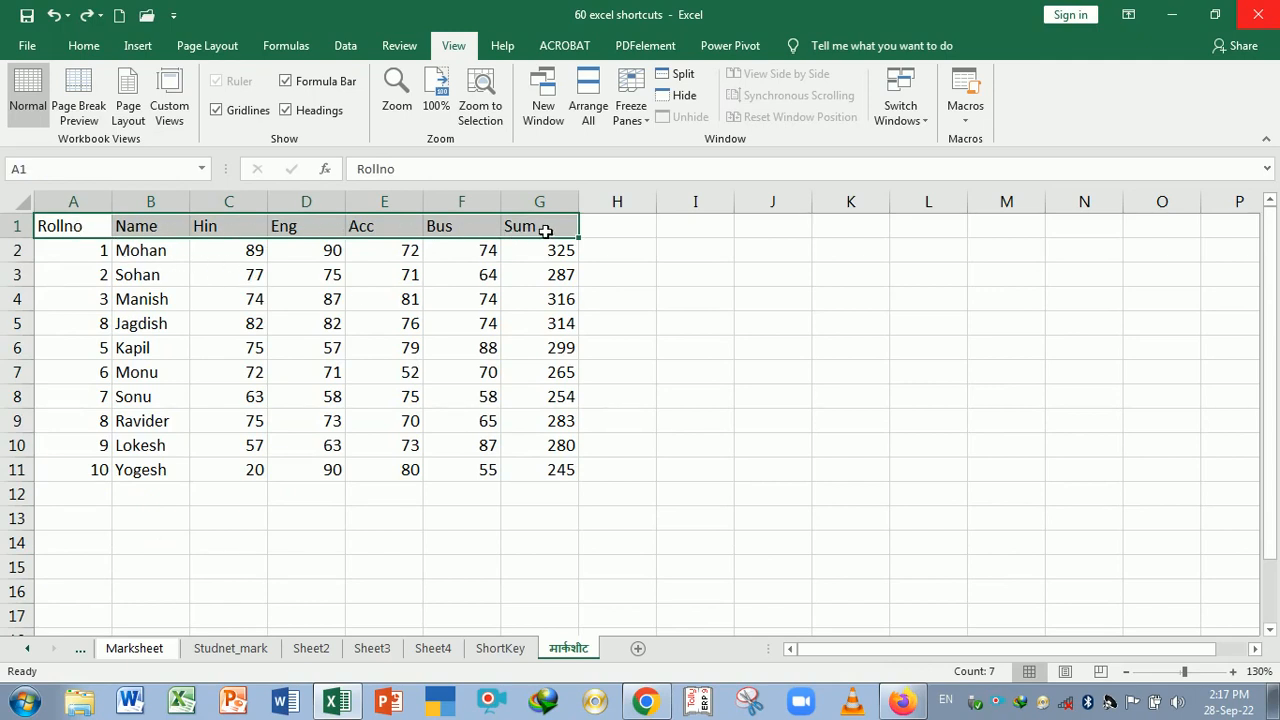
key(ctrl+1)
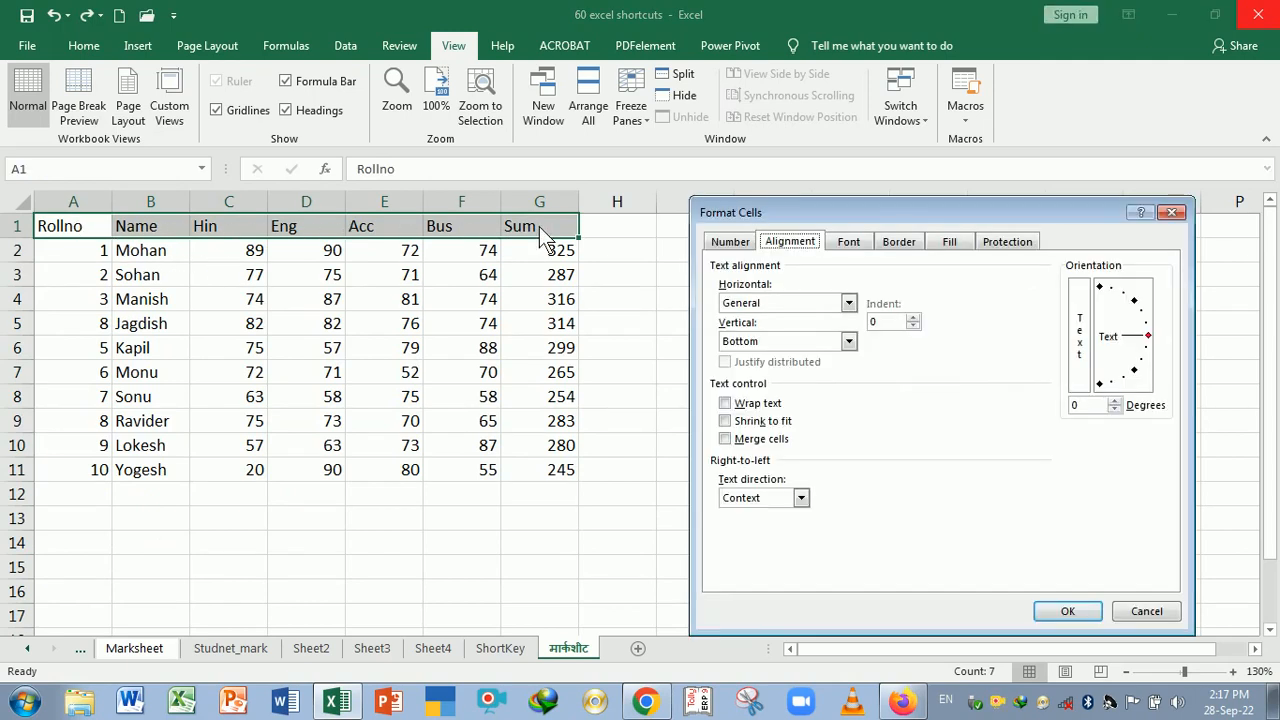
click(738, 243)
click(788, 242)
drag(1140, 350, 1129, 320)
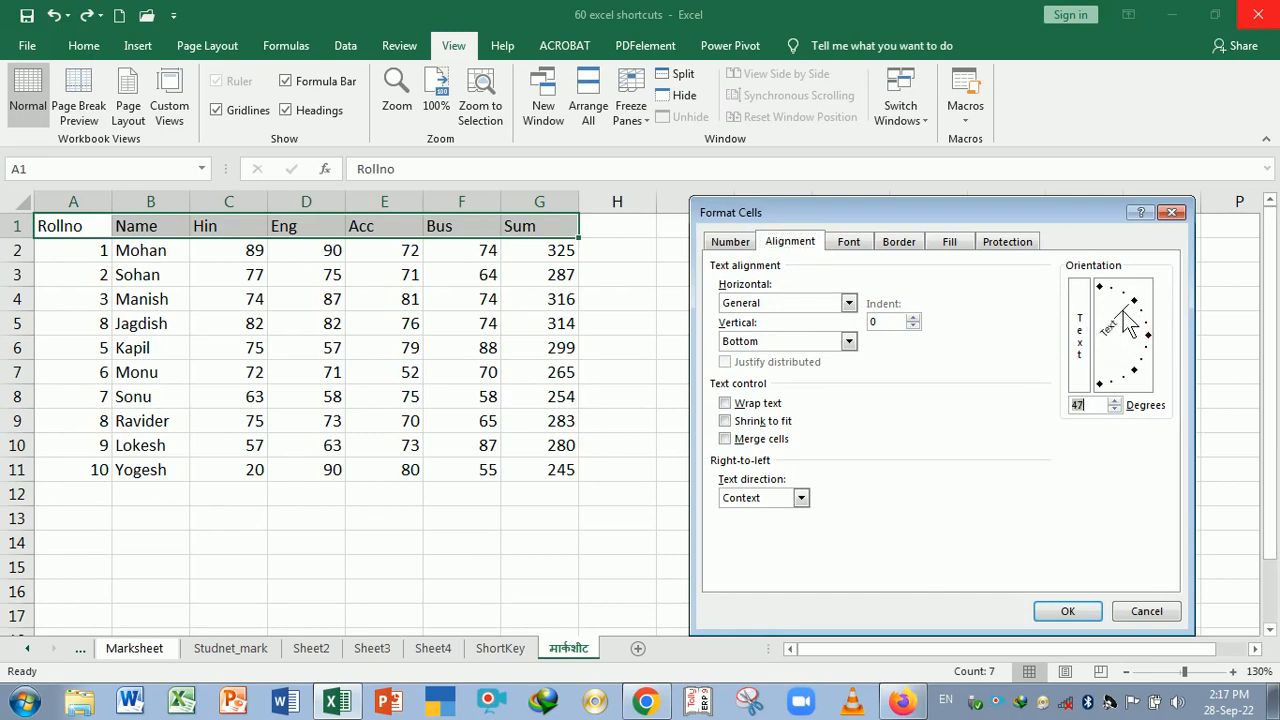
Step: Add outline and inside borders to the header row A1:G1 and apply the cell formatting
click(911, 241)
click(963, 293)
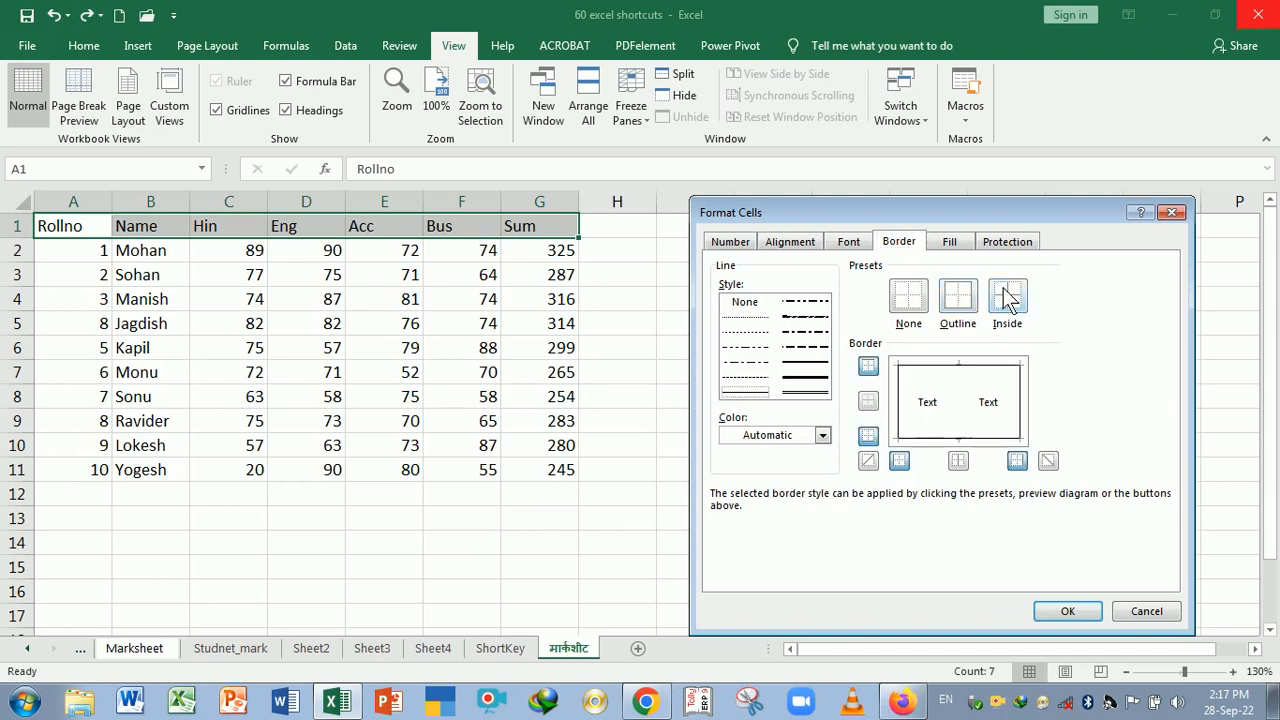
click(1006, 292)
click(1067, 611)
click(770, 458)
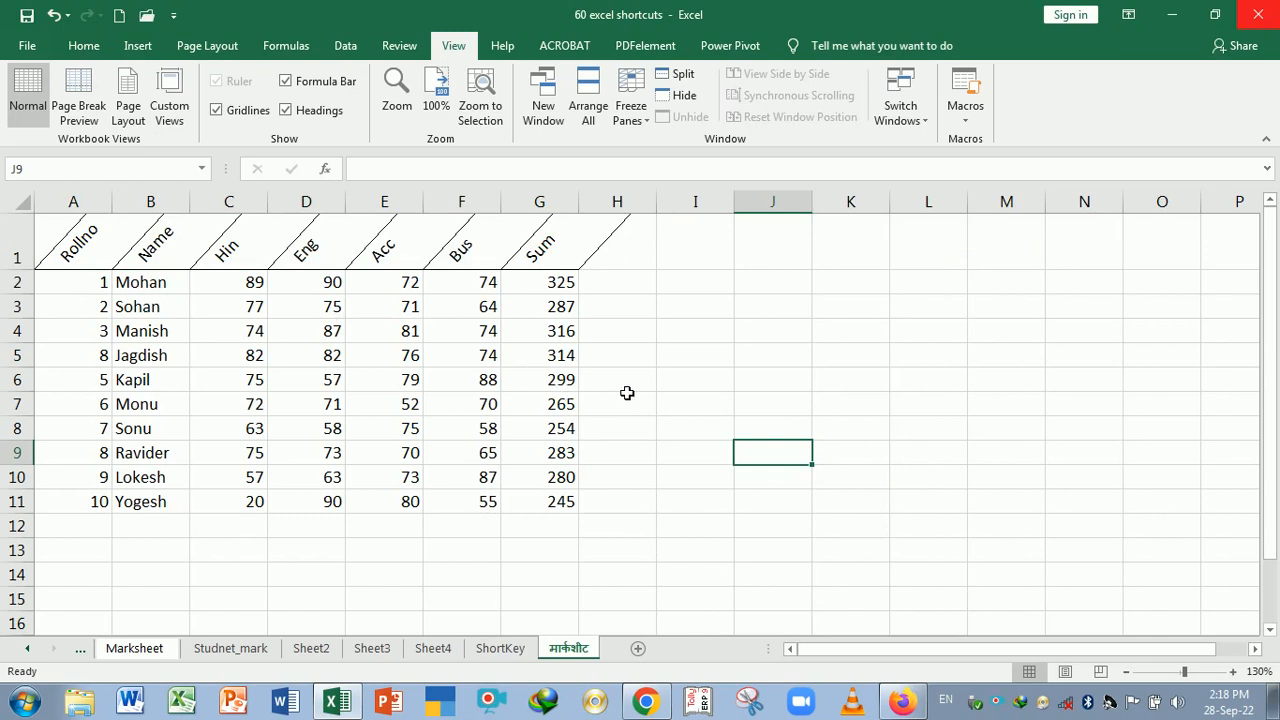
Step: Make the student data in A2:G11 bold on the मार्कशीट worksheet, then return to the ShortKey sheet
click(502, 650)
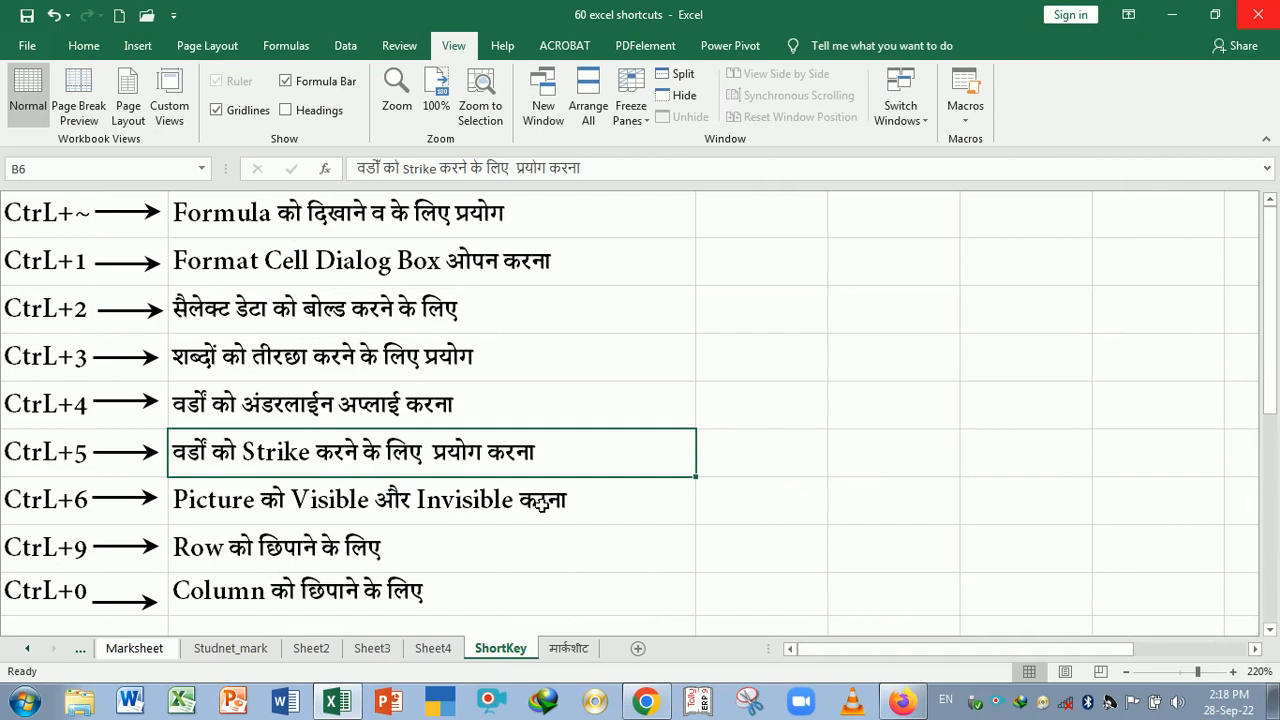
click(576, 652)
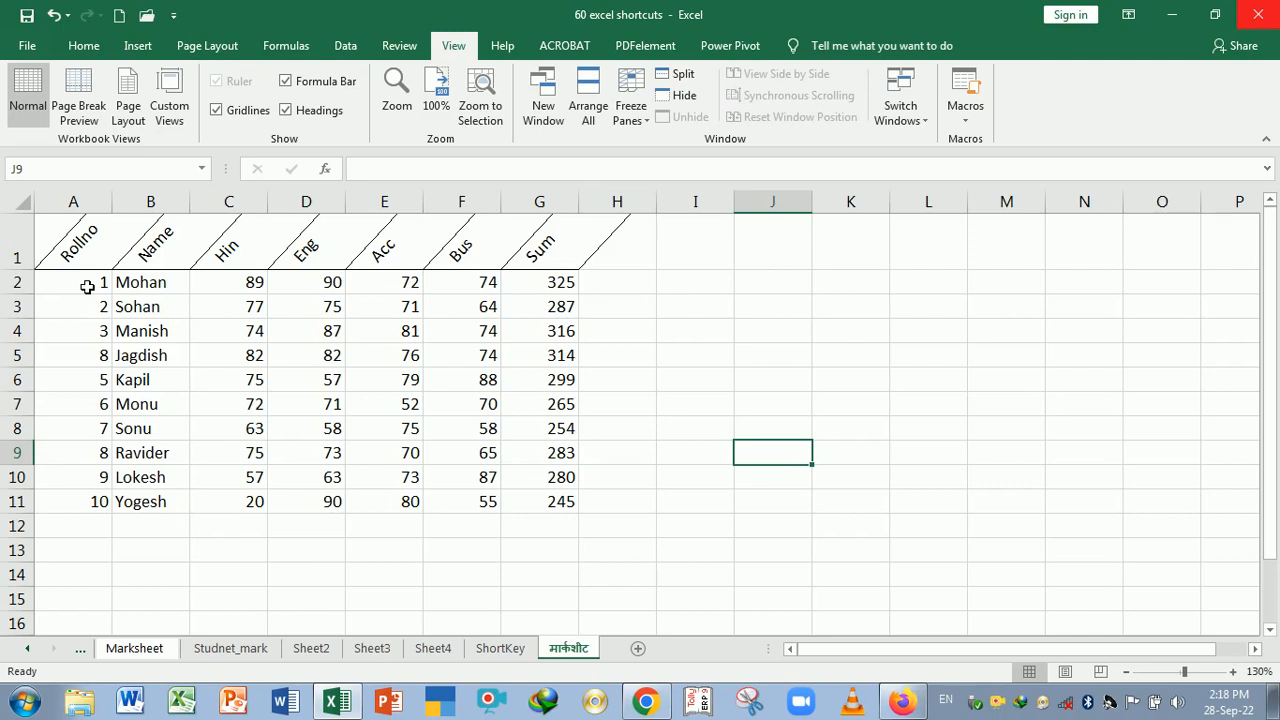
drag(88, 287, 569, 500)
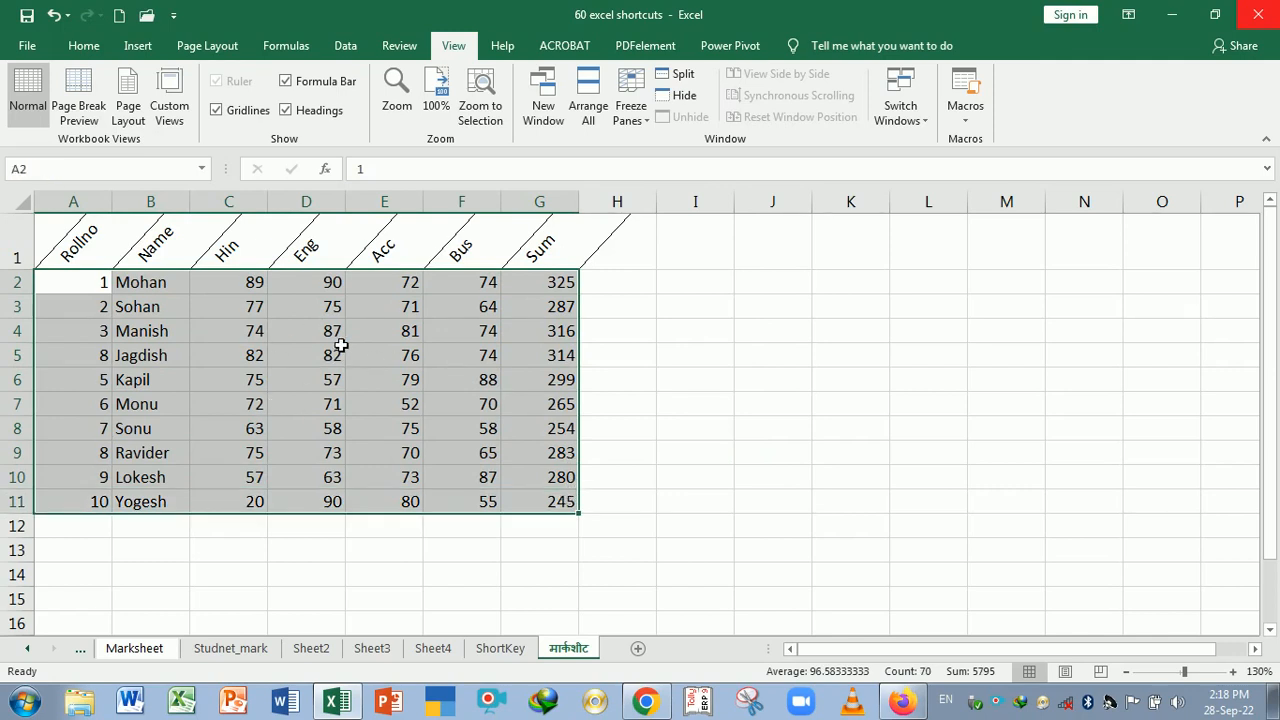
click(745, 385)
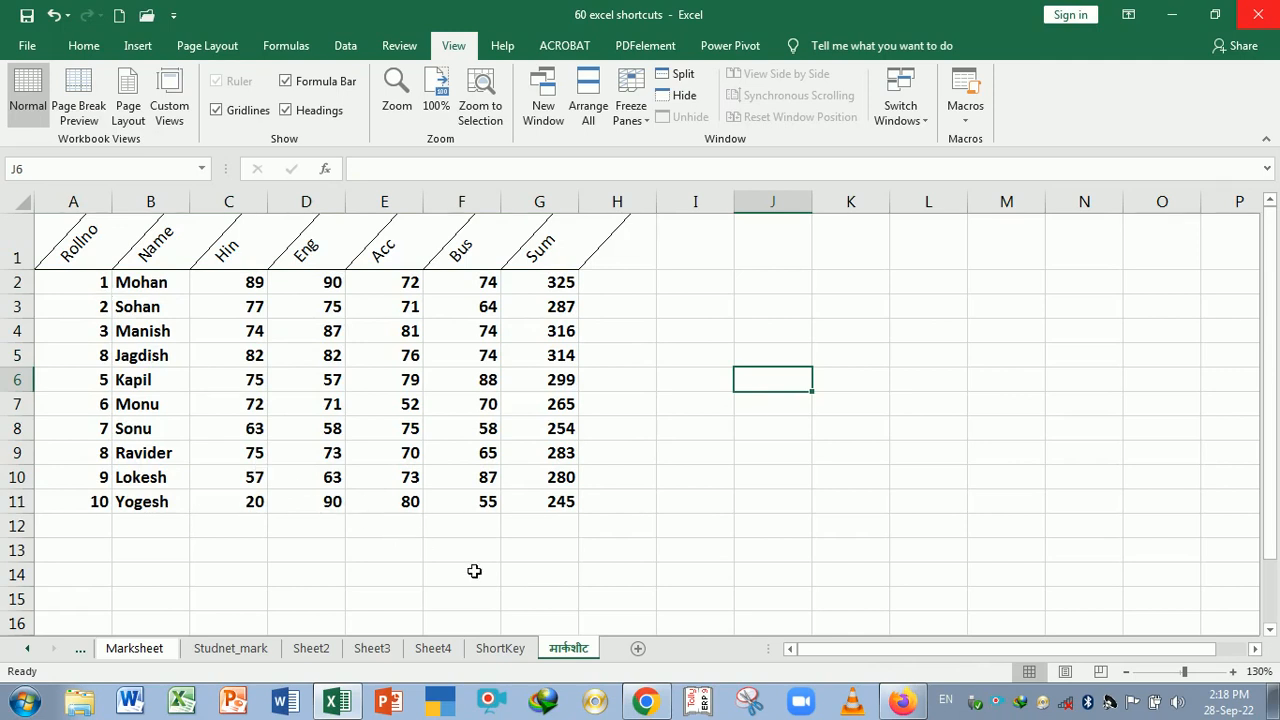
click(523, 656)
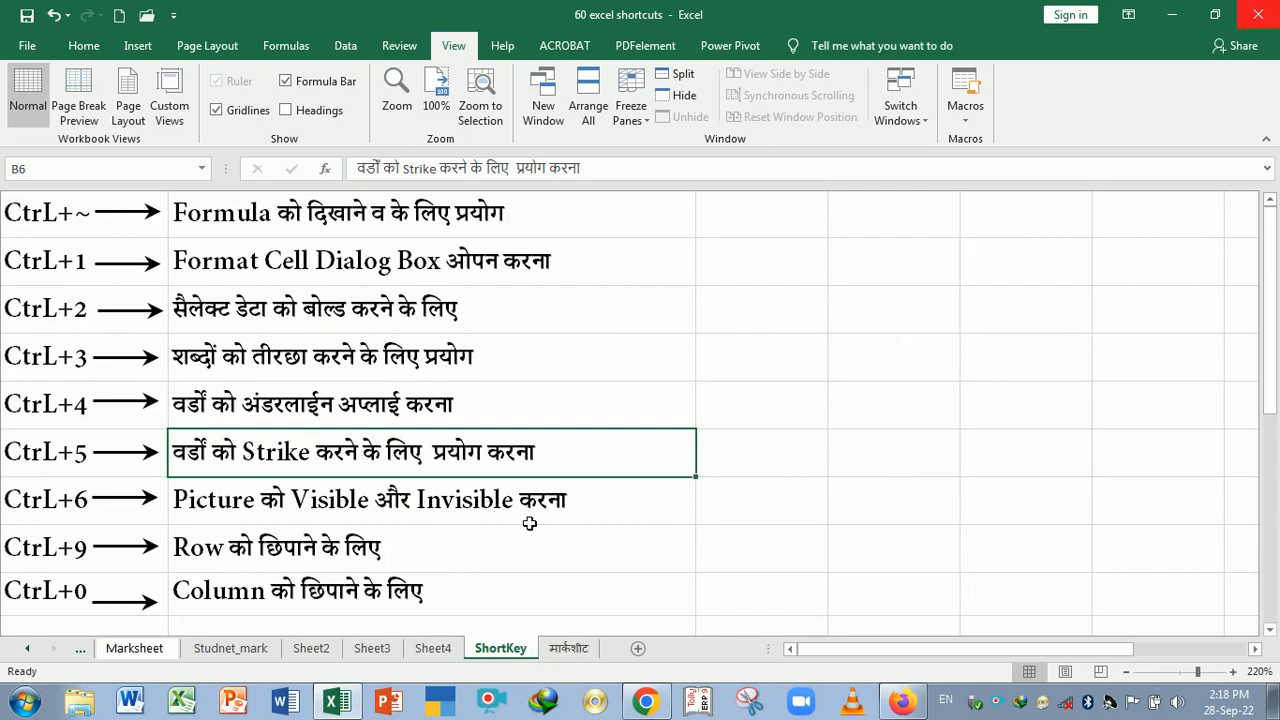
Step: Italicize the range B2:G11 on the मार्कशीट worksheet and remove the italics again
click(570, 648)
click(405, 334)
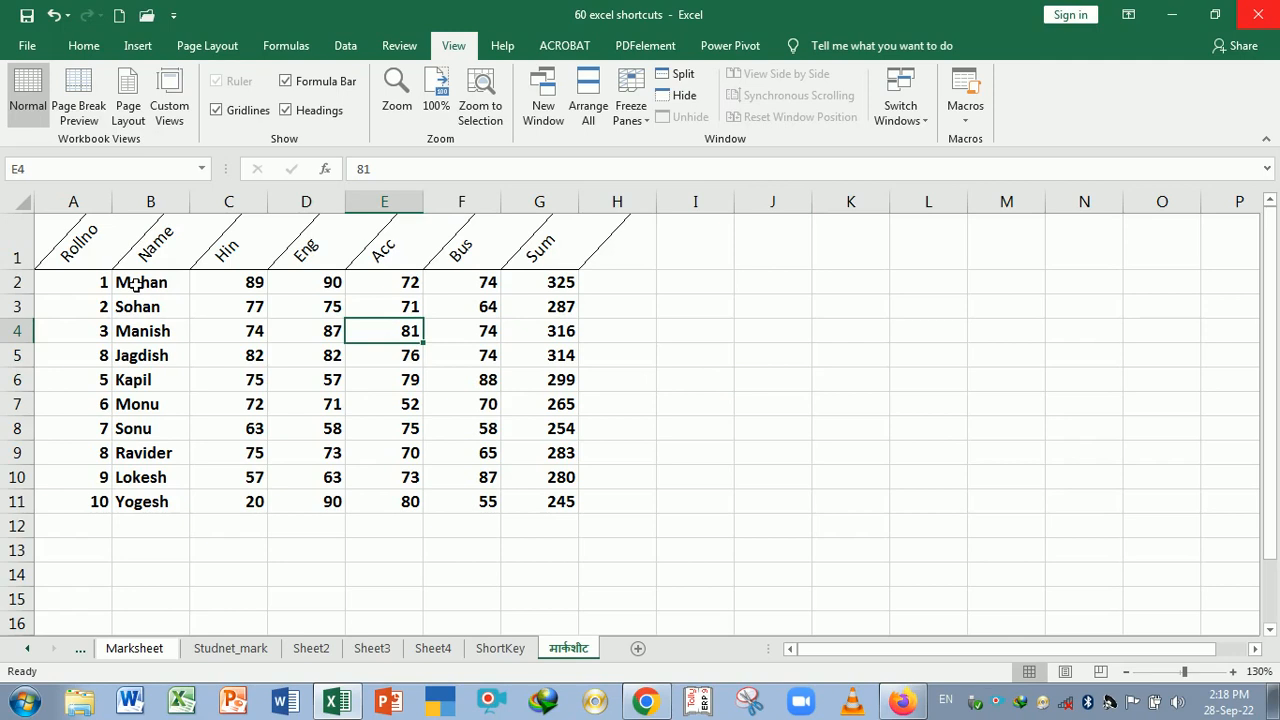
drag(138, 284, 547, 502)
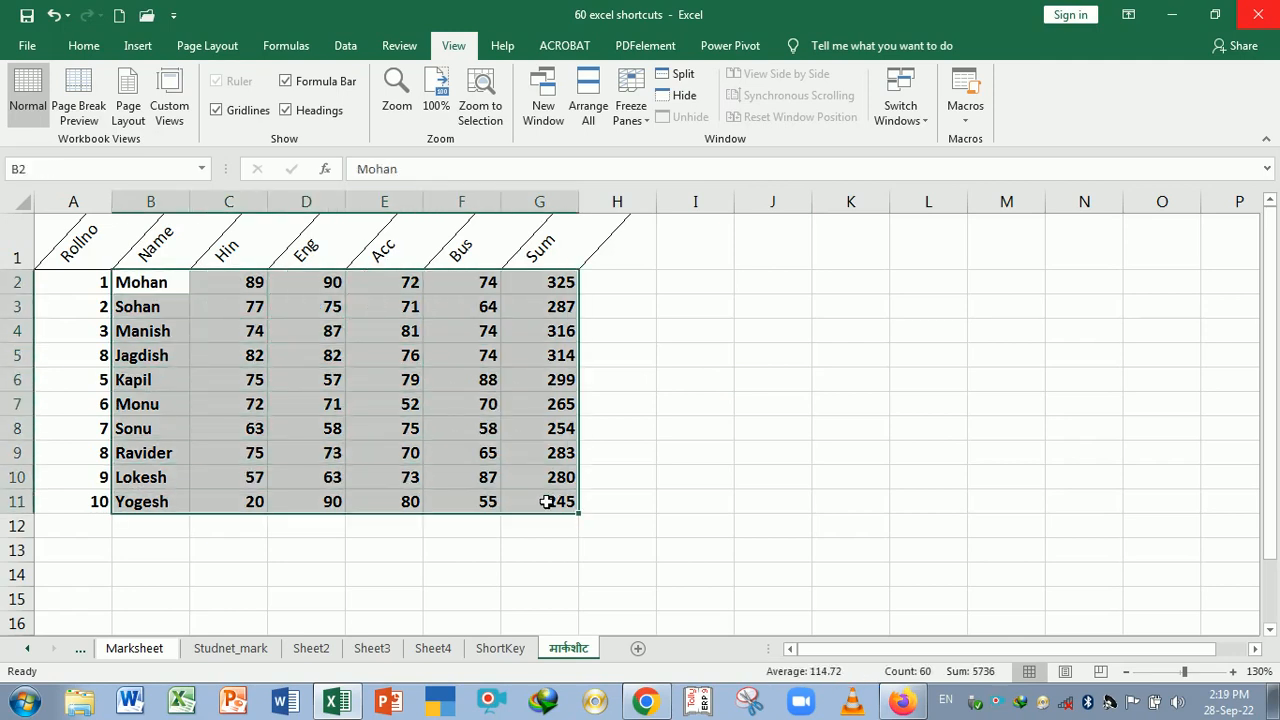
key(ctrl+i)
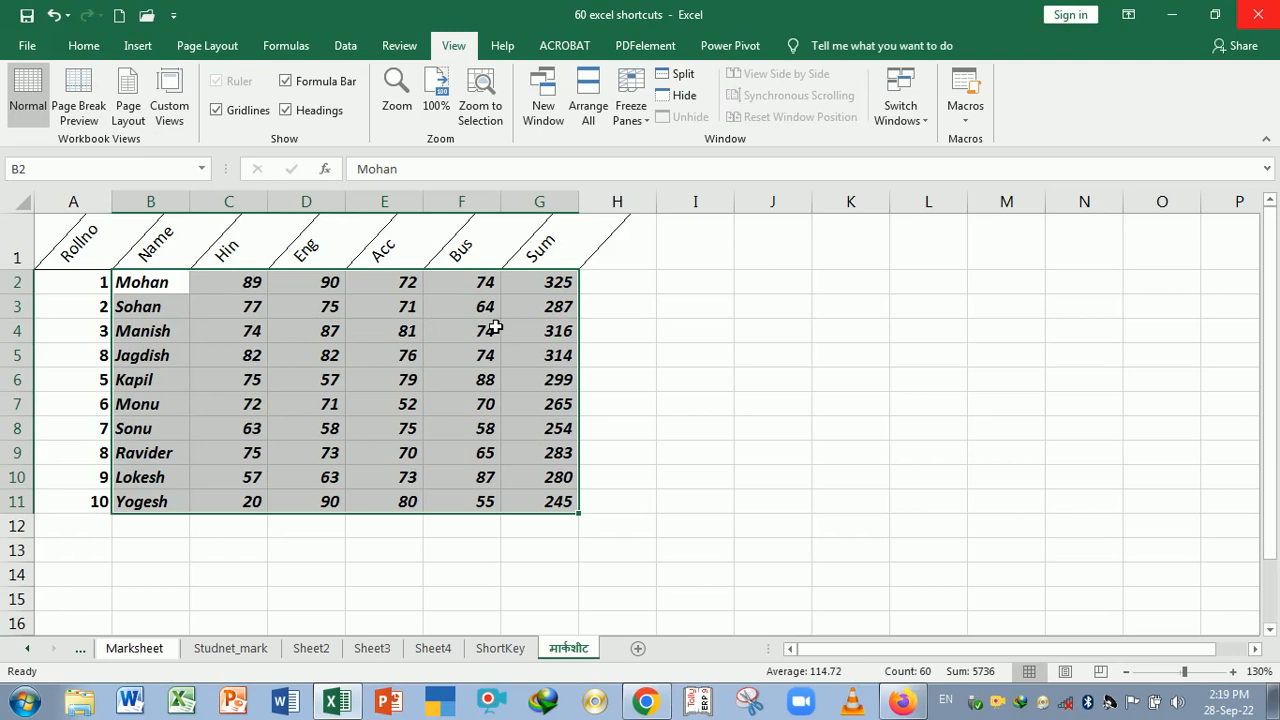
key(ctrl+i)
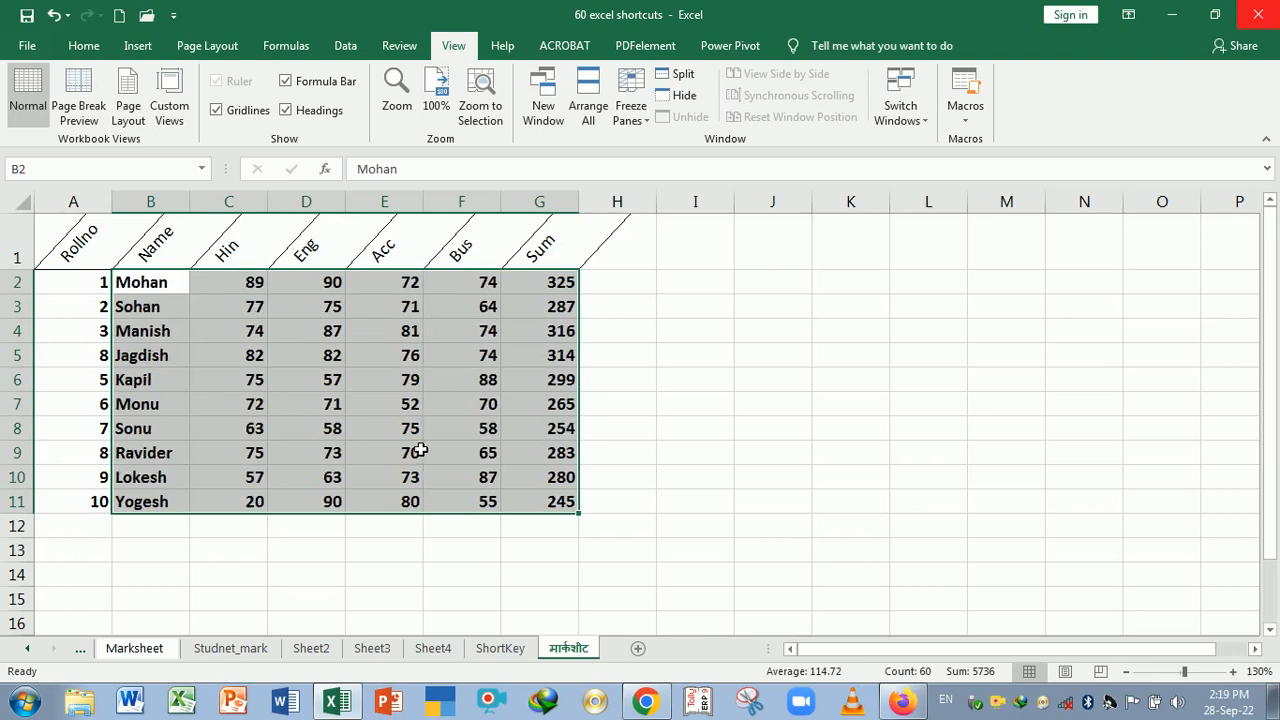
Step: Underline the shortcut descriptions in B1:B3 on the ShortKey sheet and remove the underline again
click(502, 649)
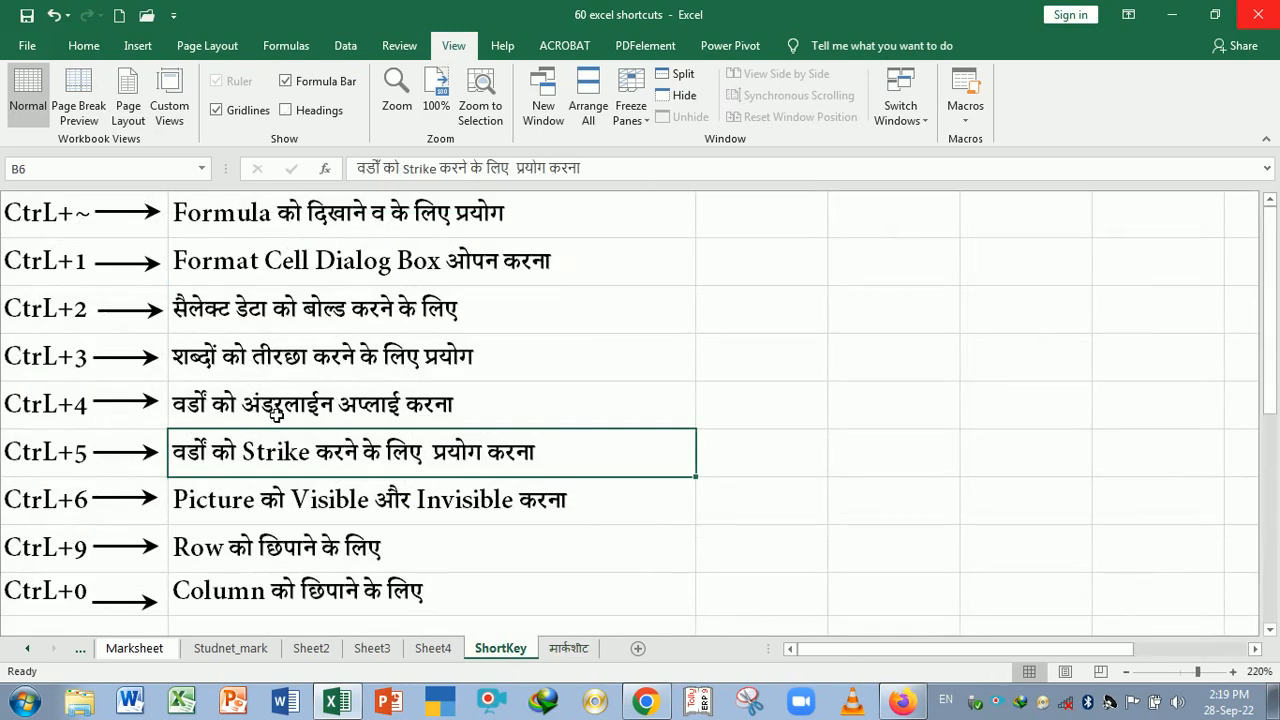
click(406, 416)
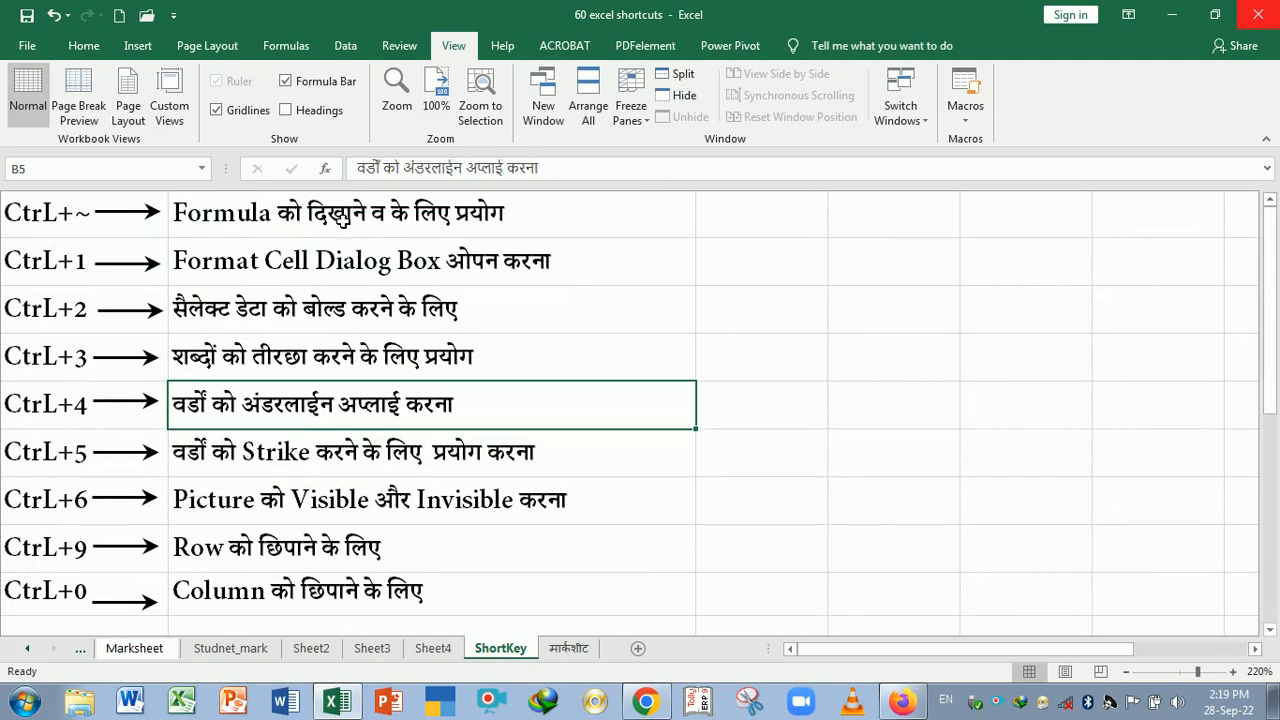
drag(342, 219, 347, 299)
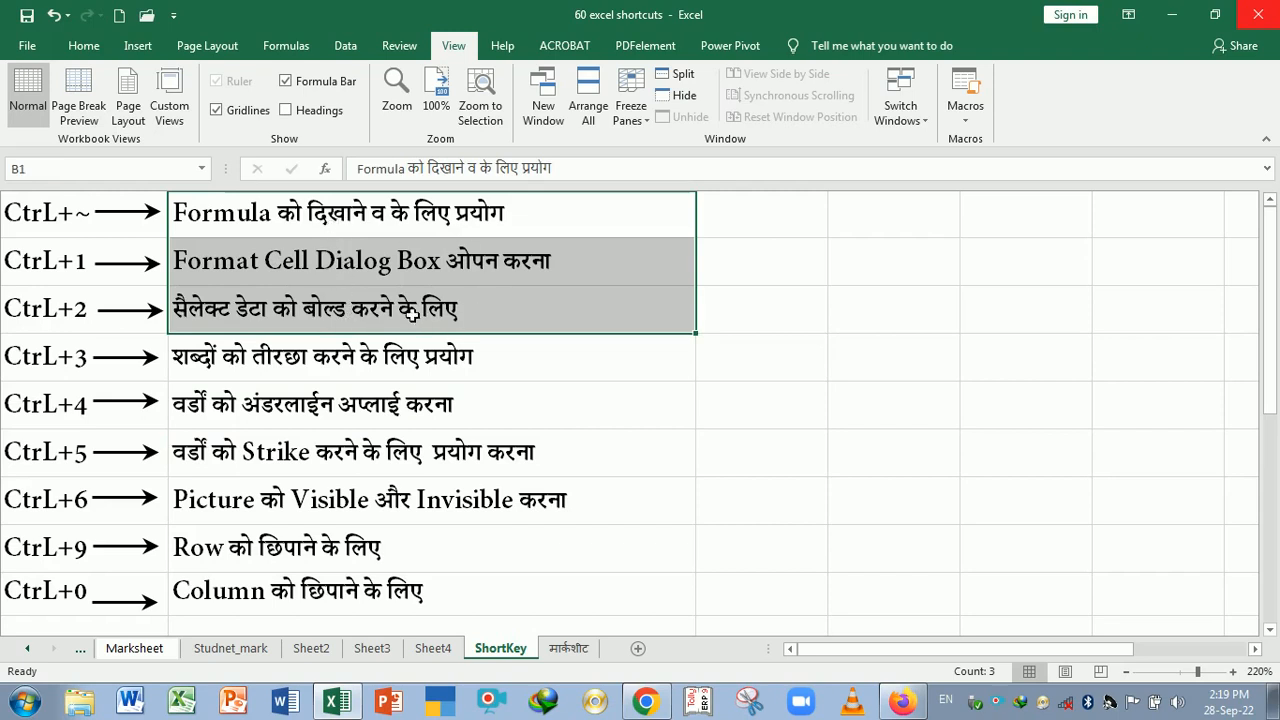
drag(376, 218, 410, 309)
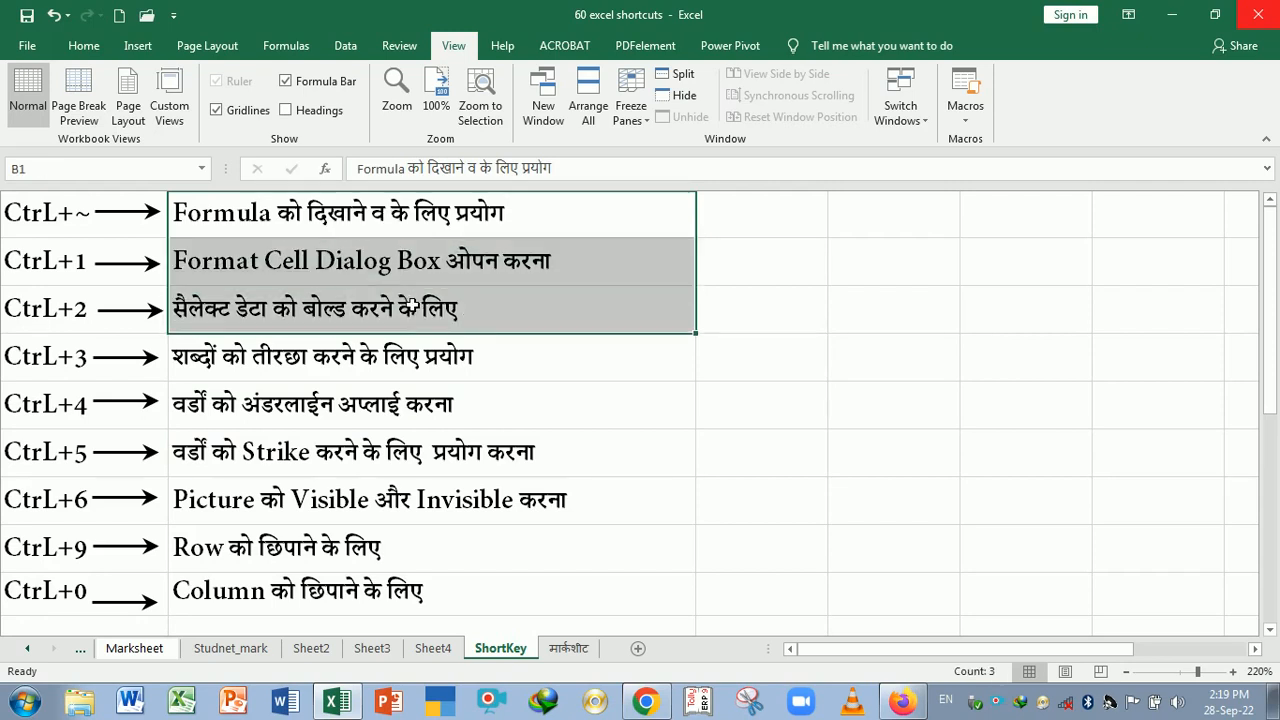
key(ctrl+u)
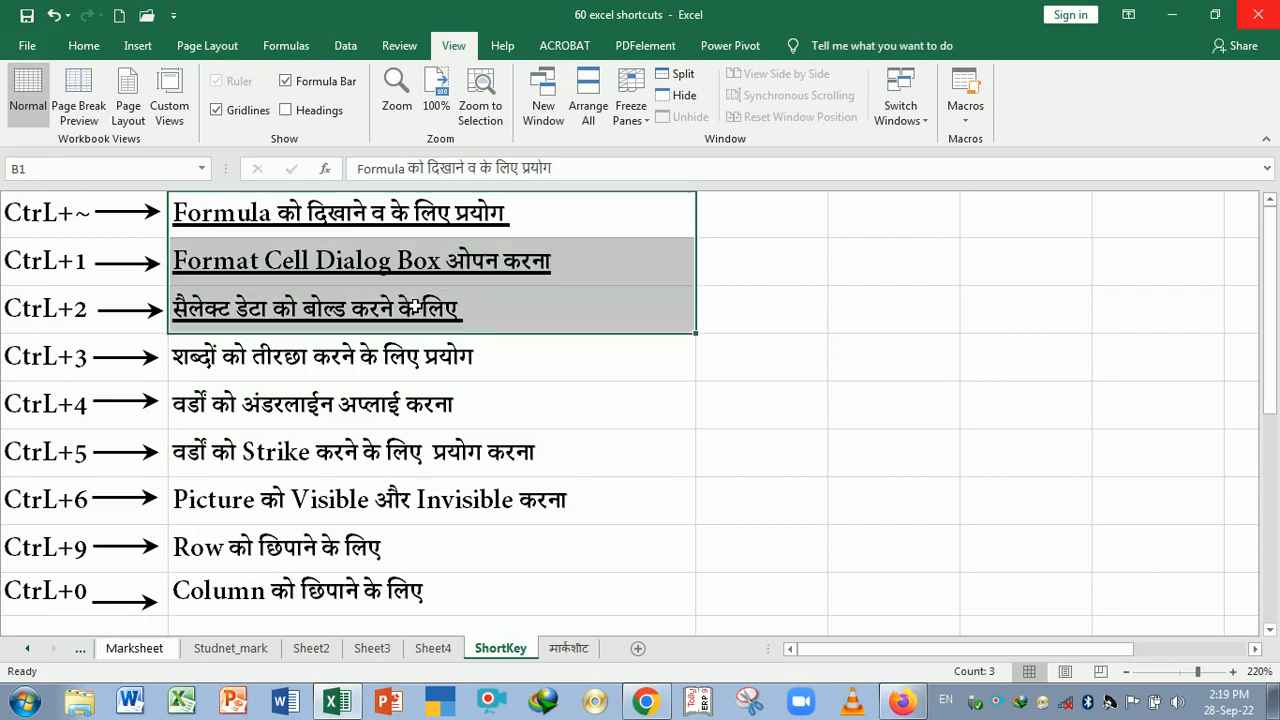
click(522, 366)
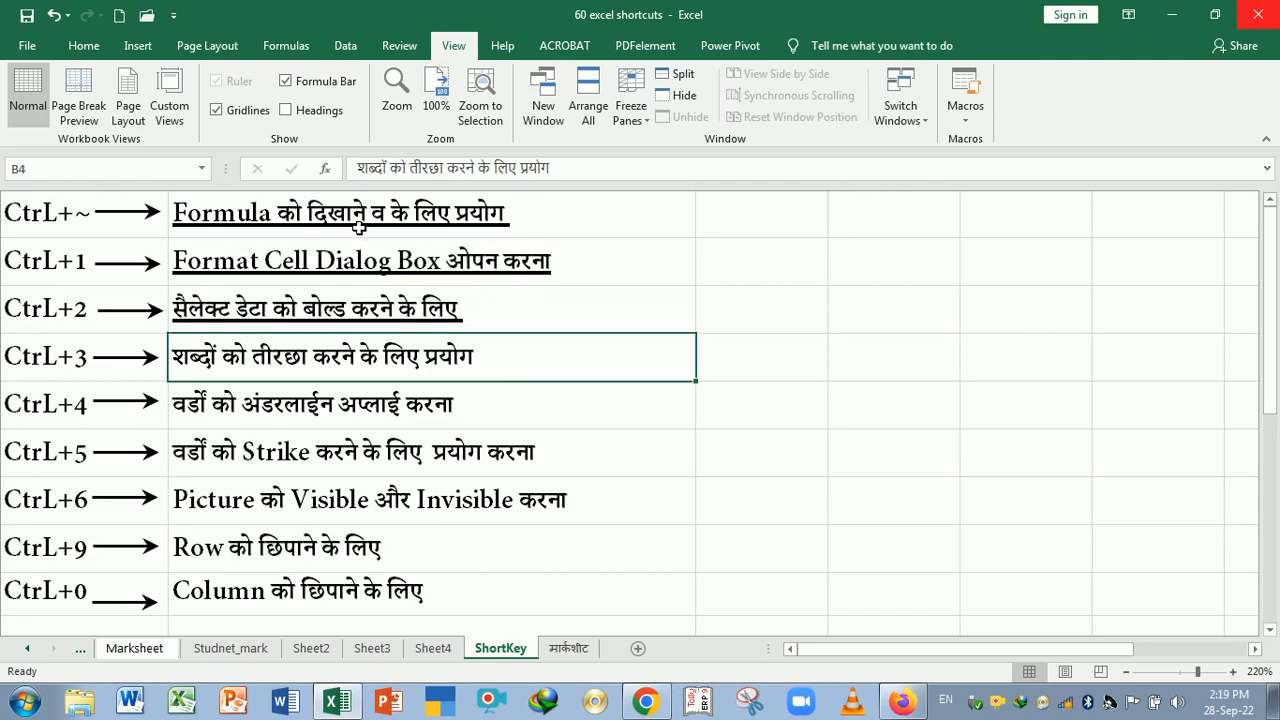
drag(358, 224, 370, 314)
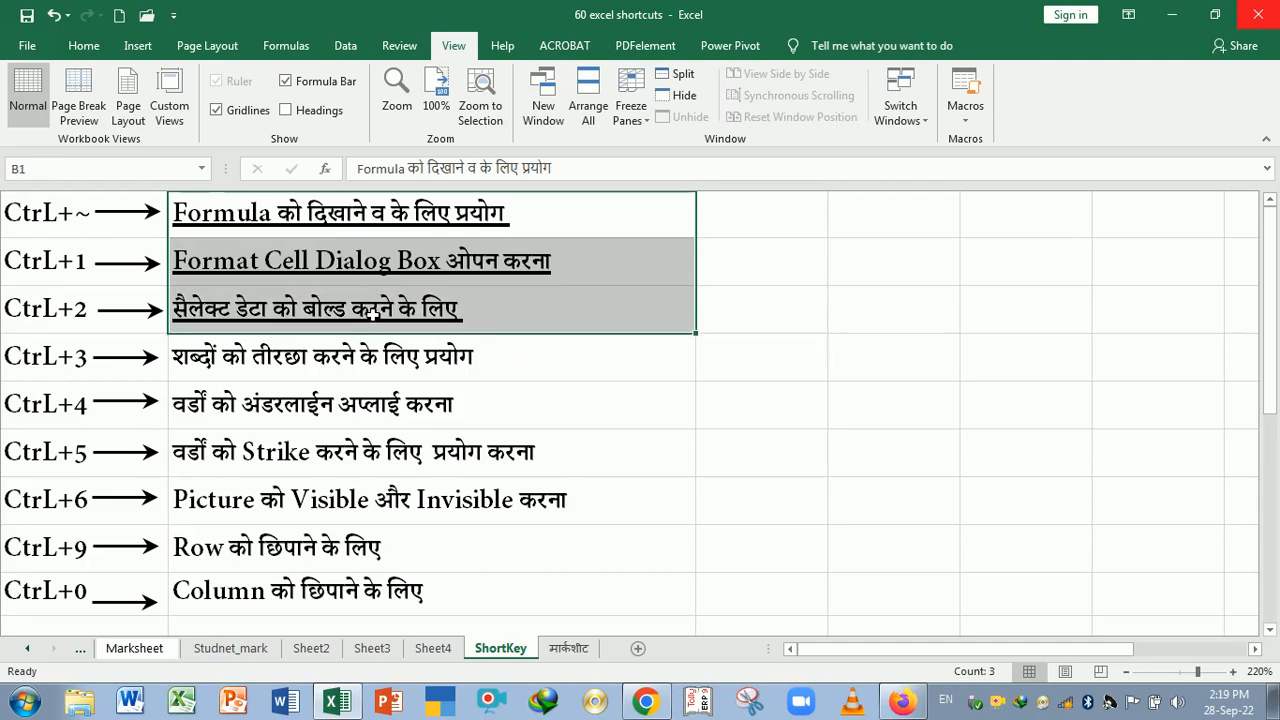
key(ctrl+4)
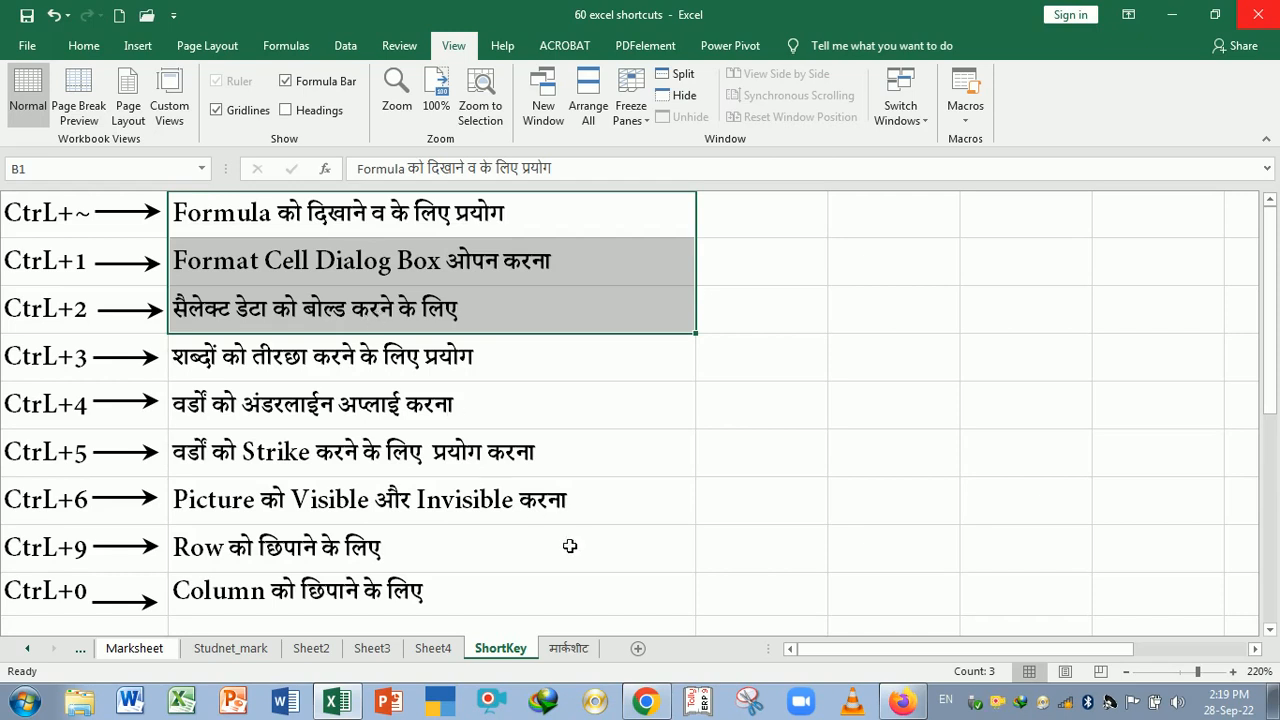
Step: Underline the Sum value in cell G4 on the मार्कशीट worksheet
click(568, 648)
click(295, 363)
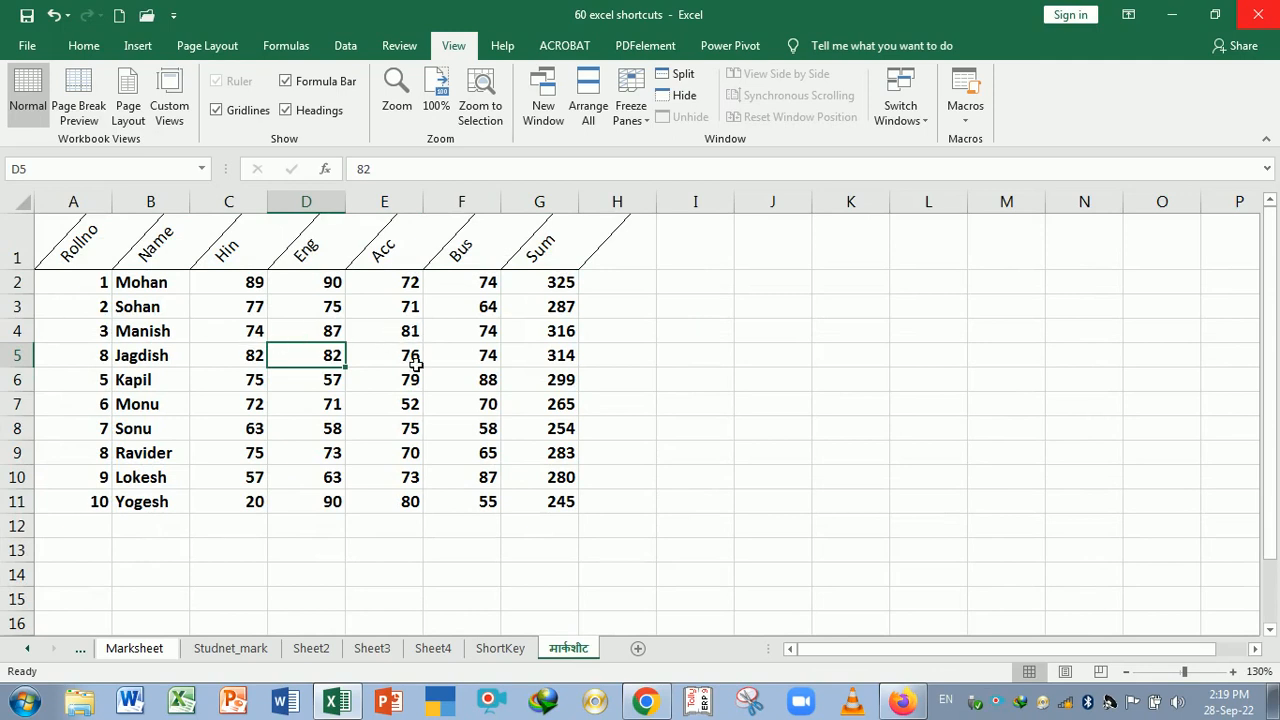
click(555, 337)
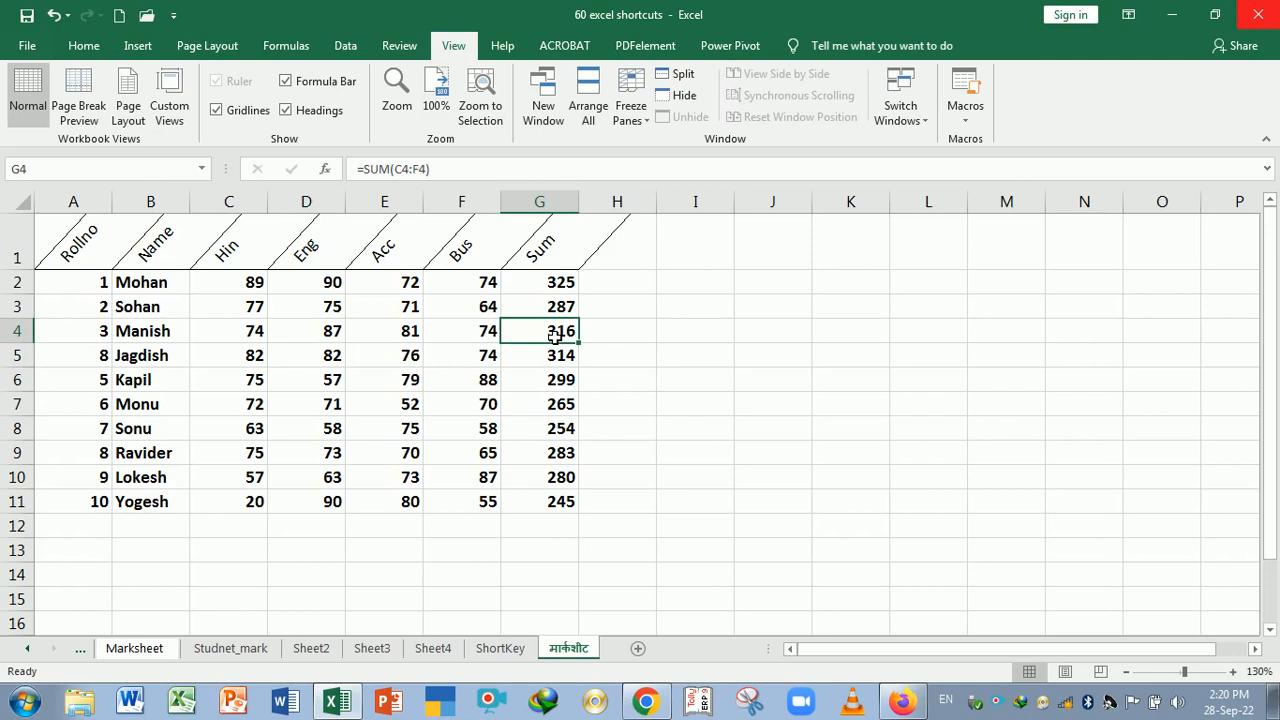
key(ctrl+u)
click(543, 374)
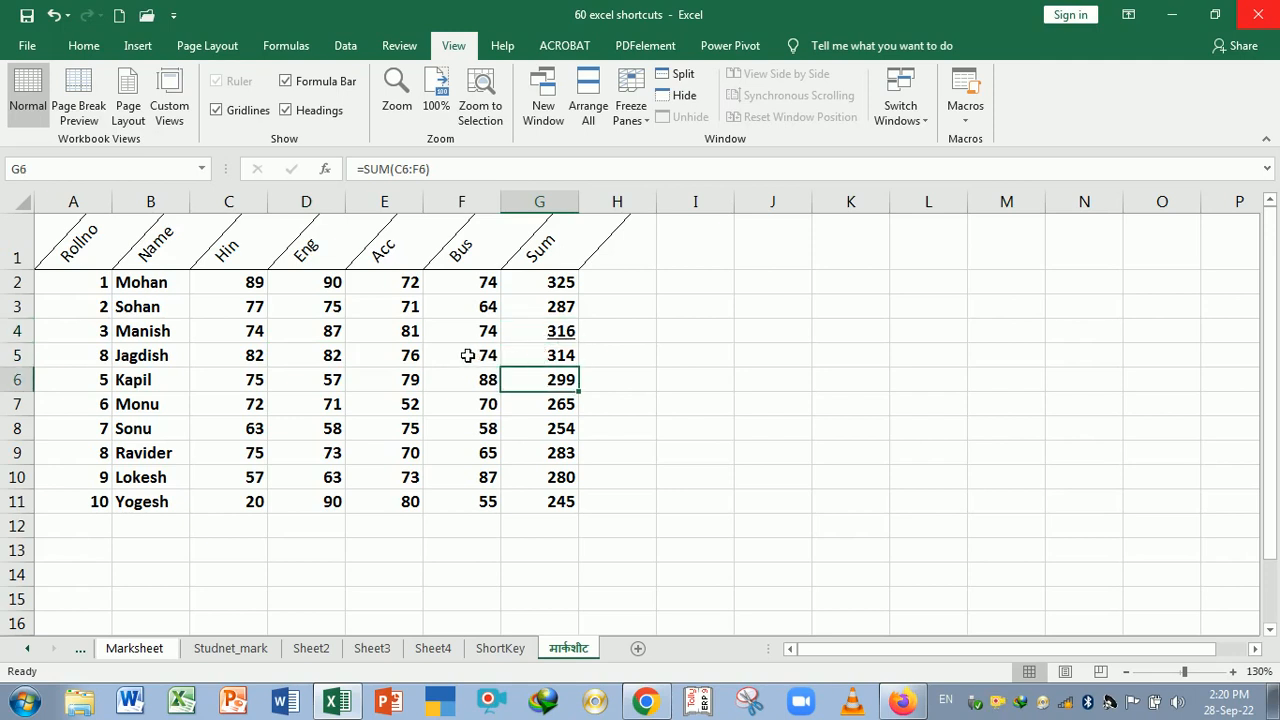
Step: Apply strikethrough and a red font color to the Strike description in B6 on the ShortKey sheet
click(510, 649)
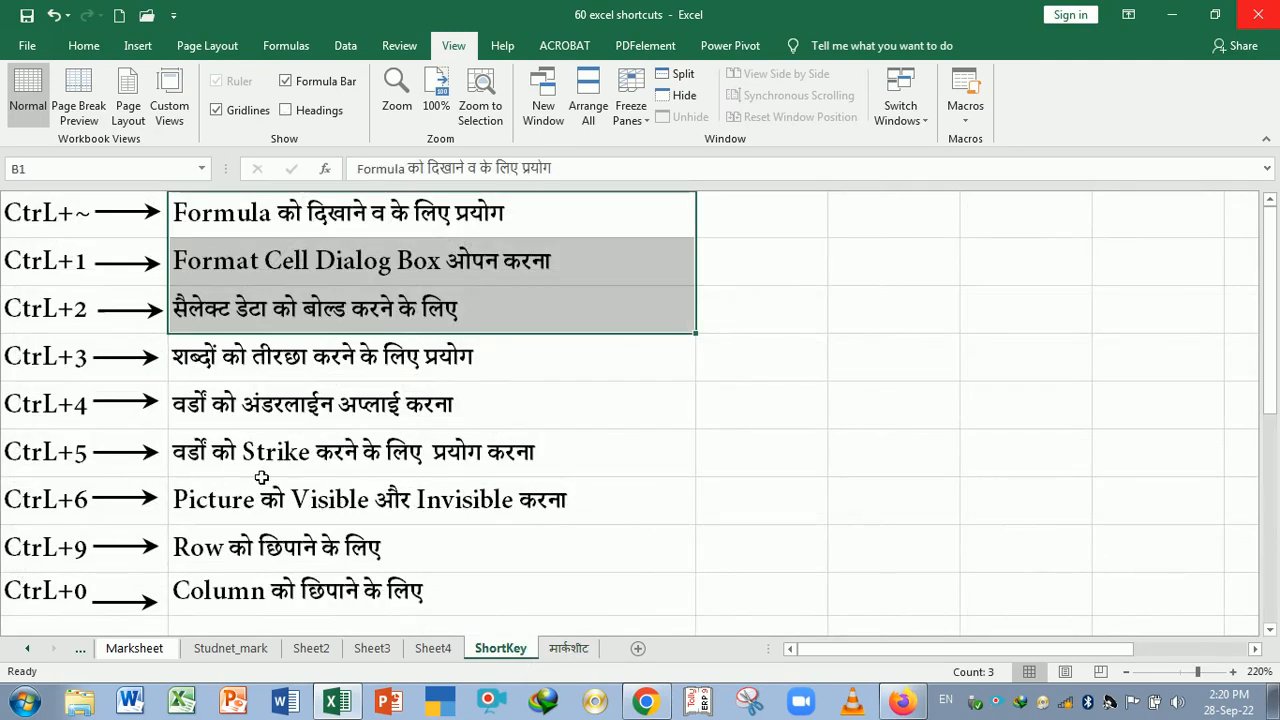
click(483, 459)
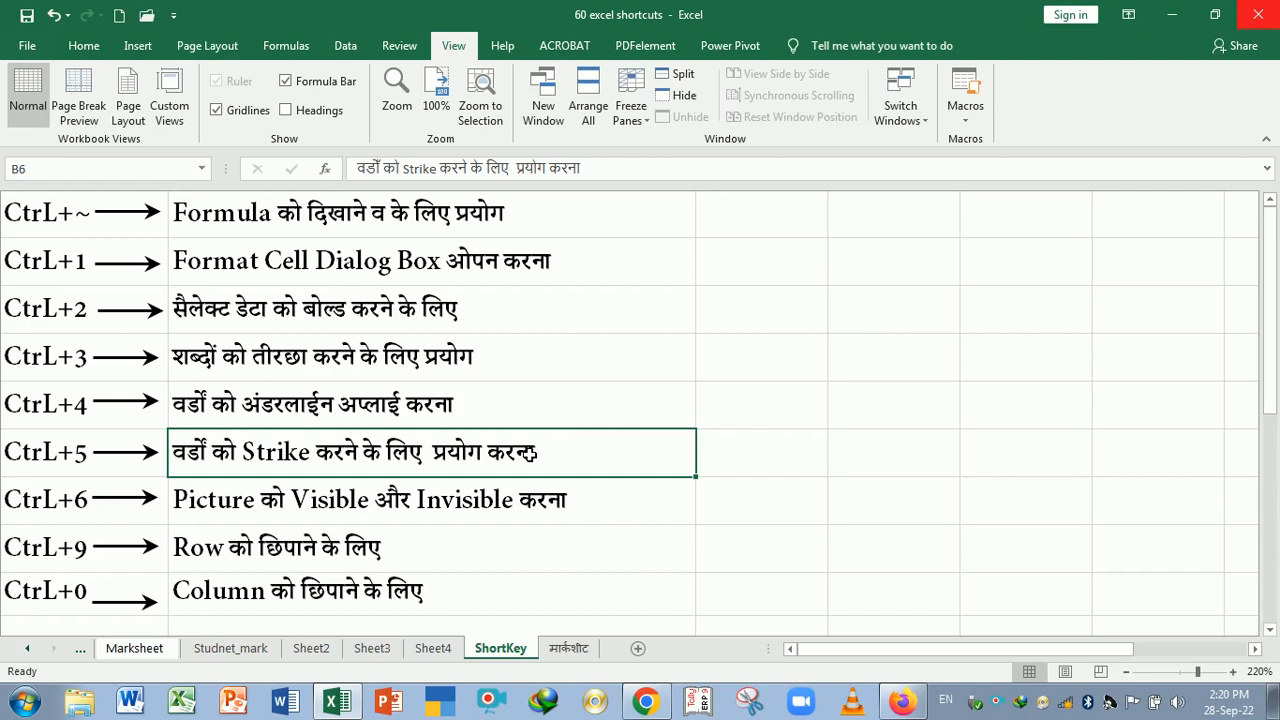
key(ctrl+5)
click(86, 46)
click(326, 110)
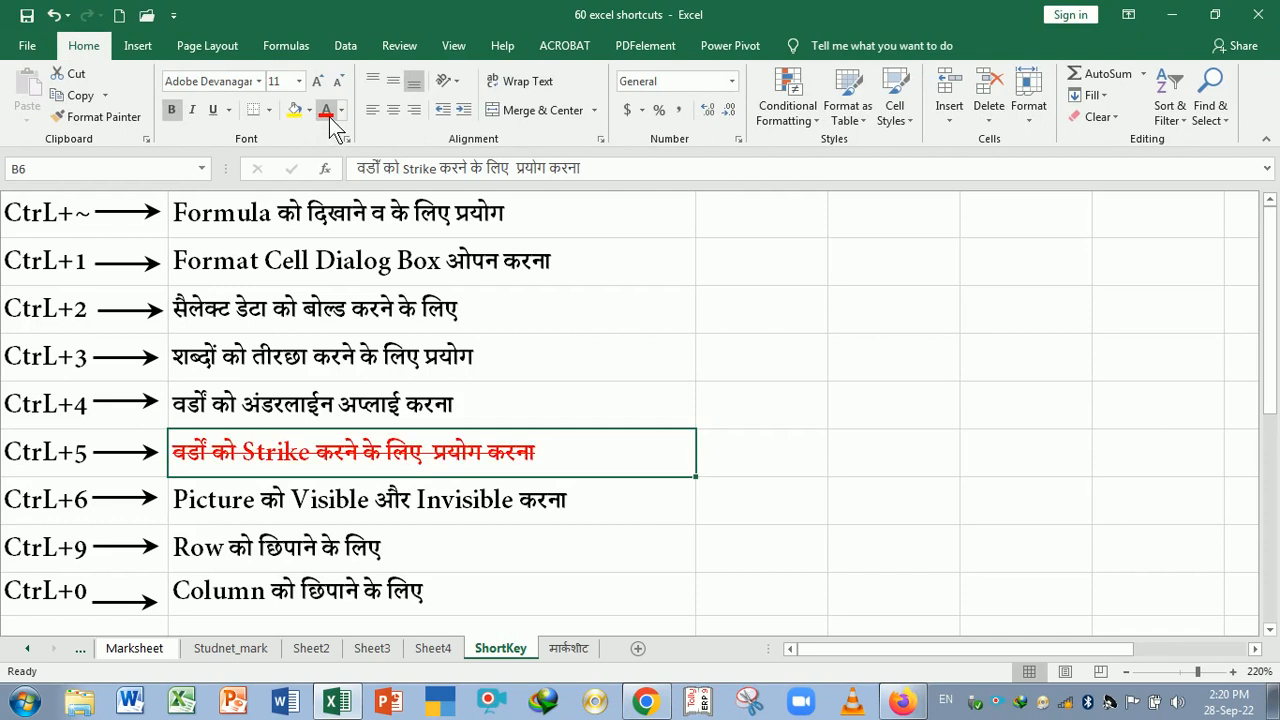
click(553, 521)
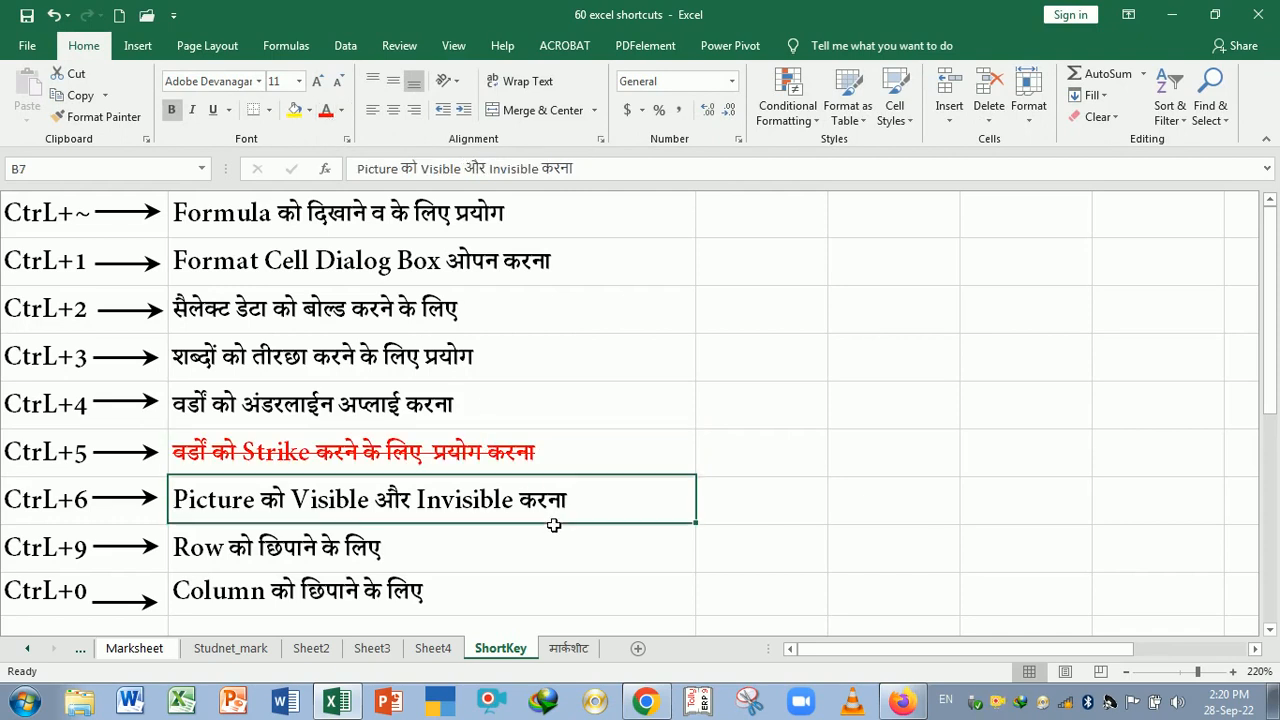
click(232, 460)
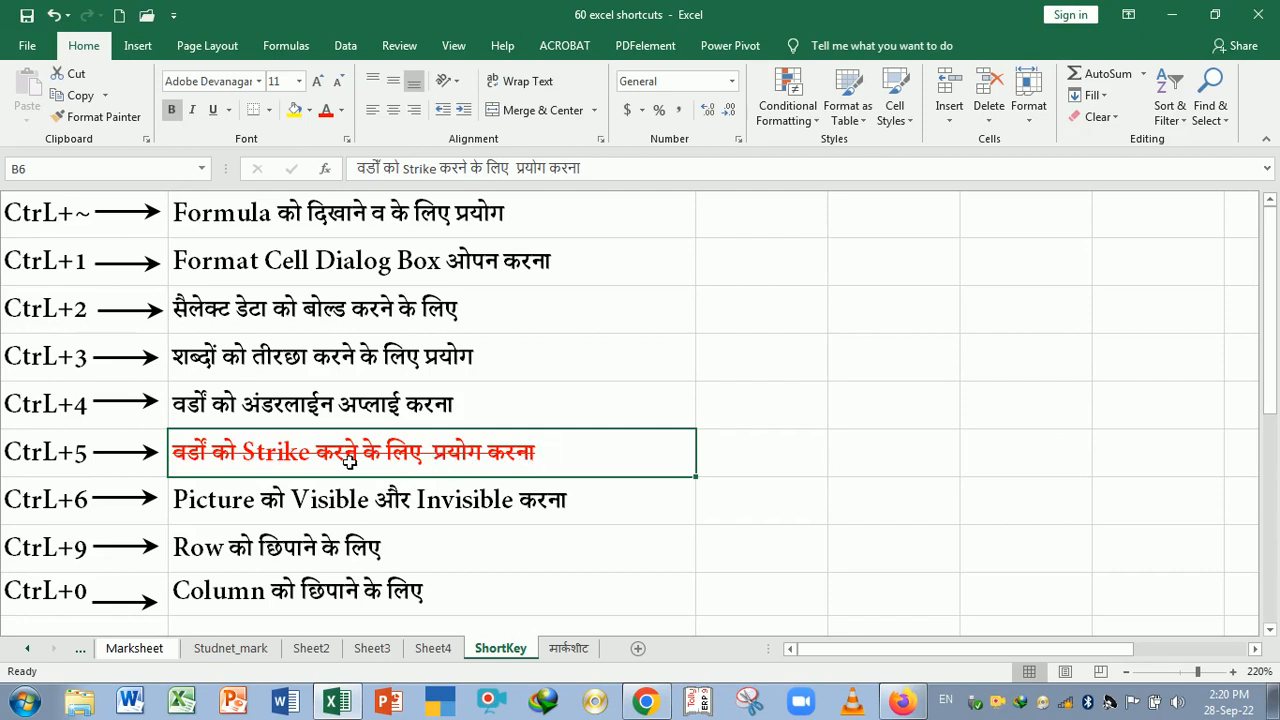
click(282, 521)
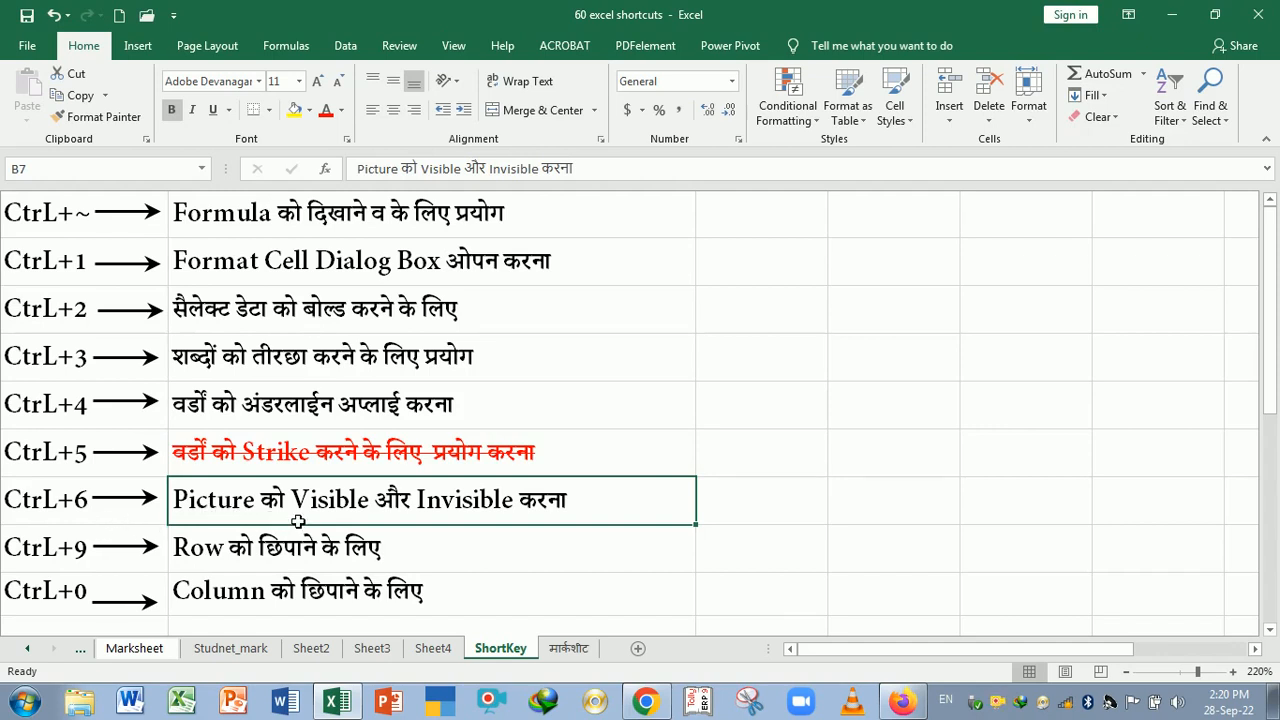
click(570, 554)
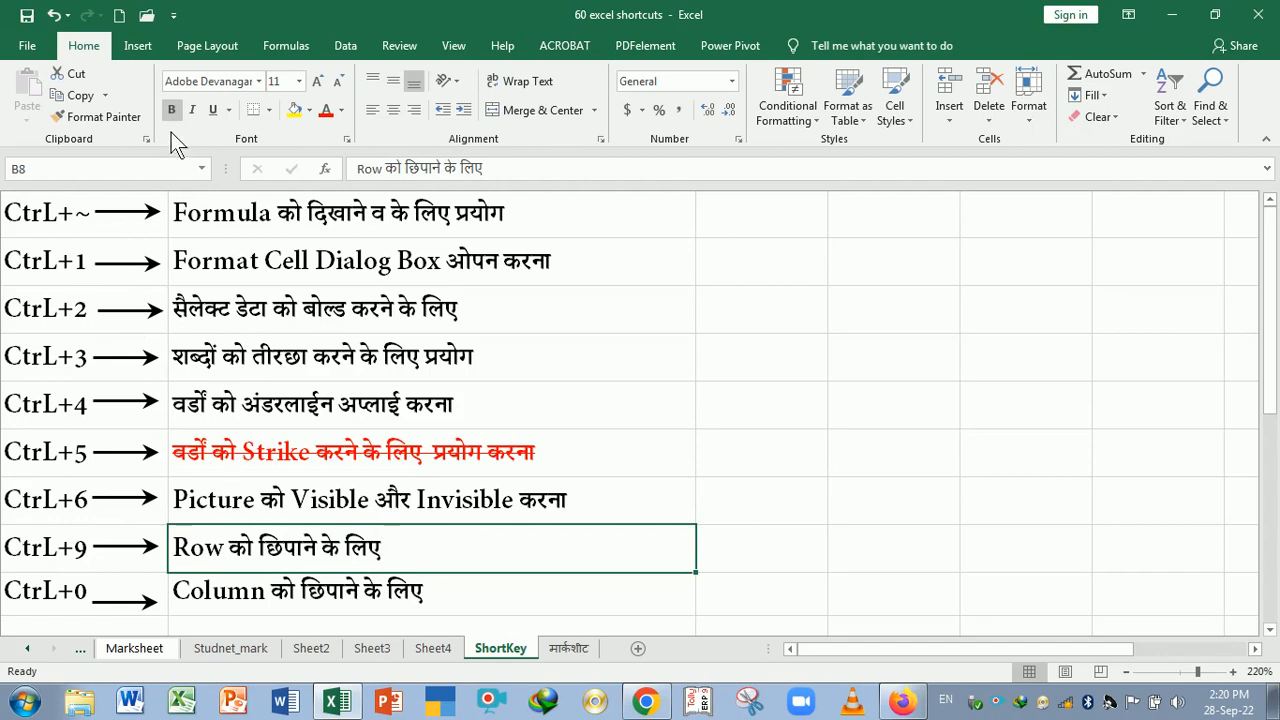
Step: Insert a rectangle shape over the empty cells C2:D3 beside the shortcut descriptions
click(139, 46)
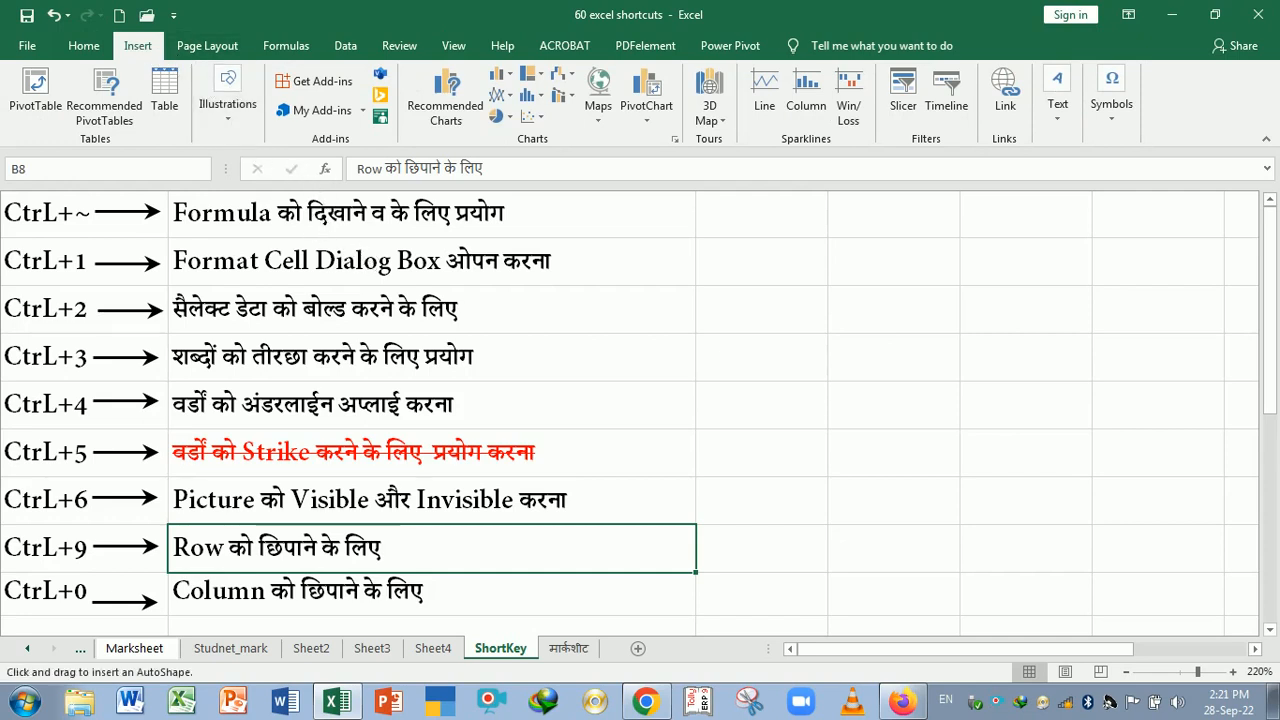
mouse_move(716, 245)
mouse_down()
mouse_move(851, 340)
mouse_move(912, 328)
mouse_up()
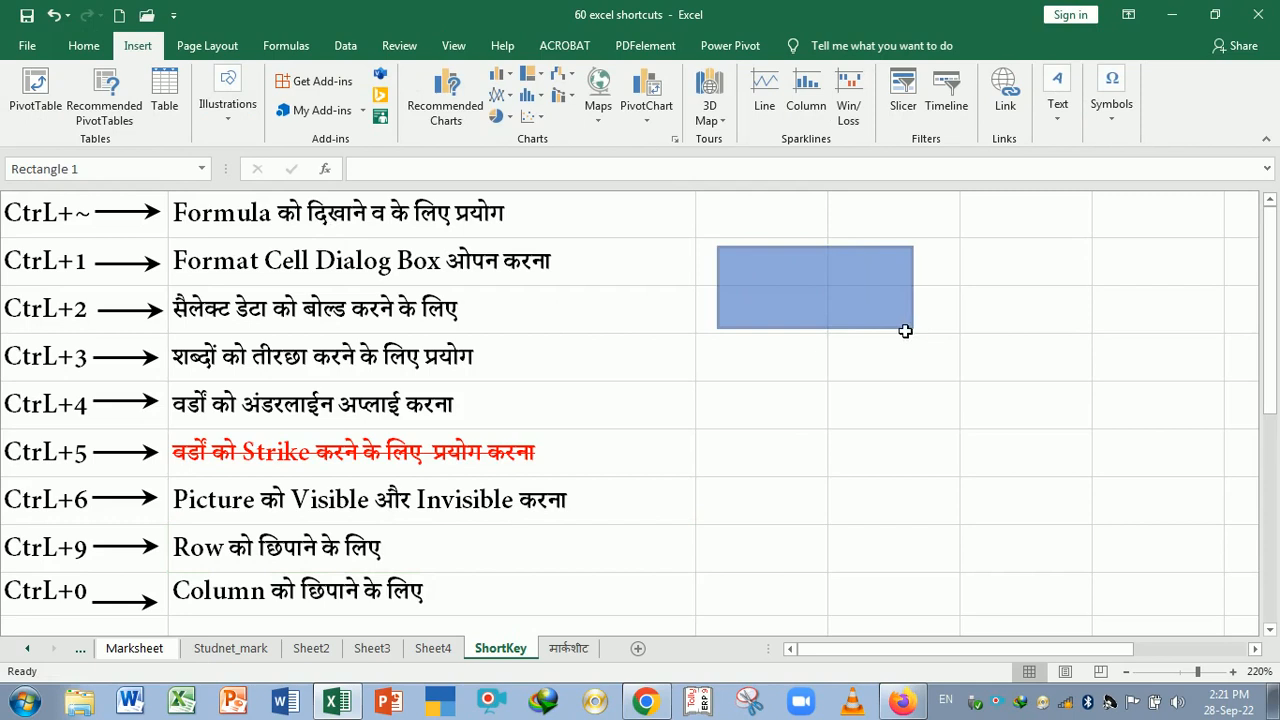
click(787, 417)
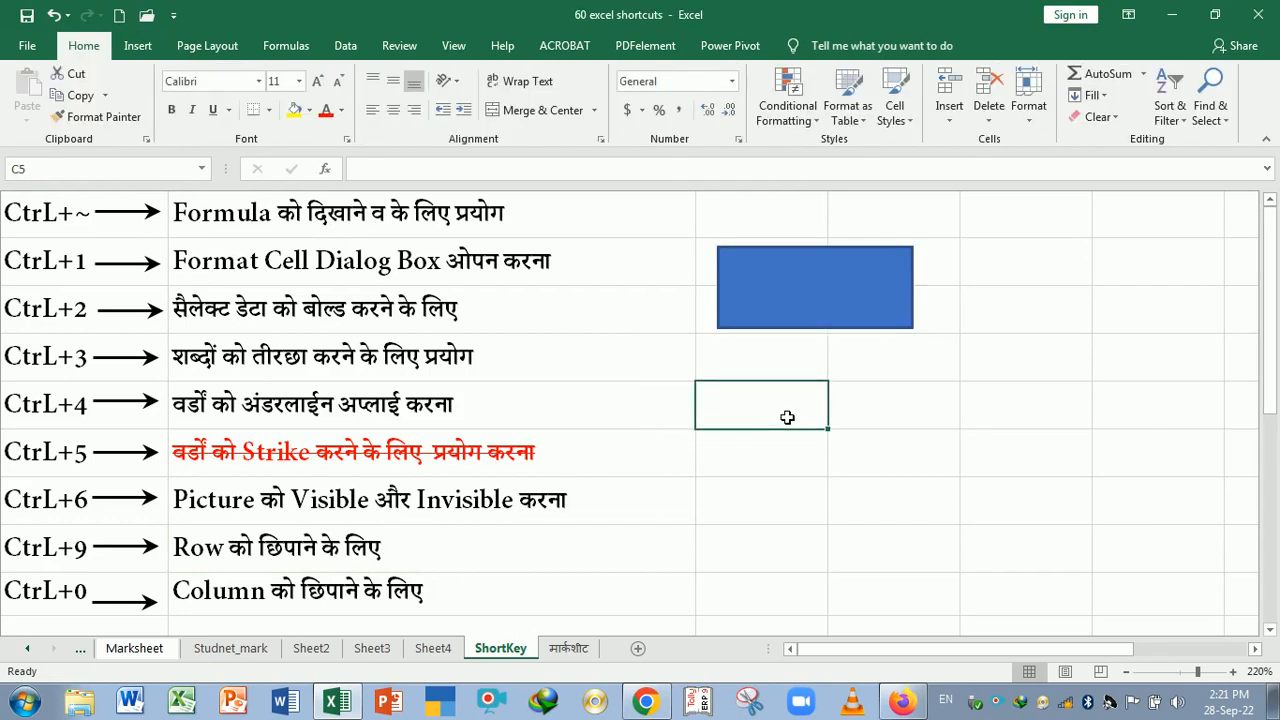
Step: Toggle the visibility of all drawn objects on the ShortKey sheet several times, ending with the rectangle and arrows shown
key(ctrl+6)
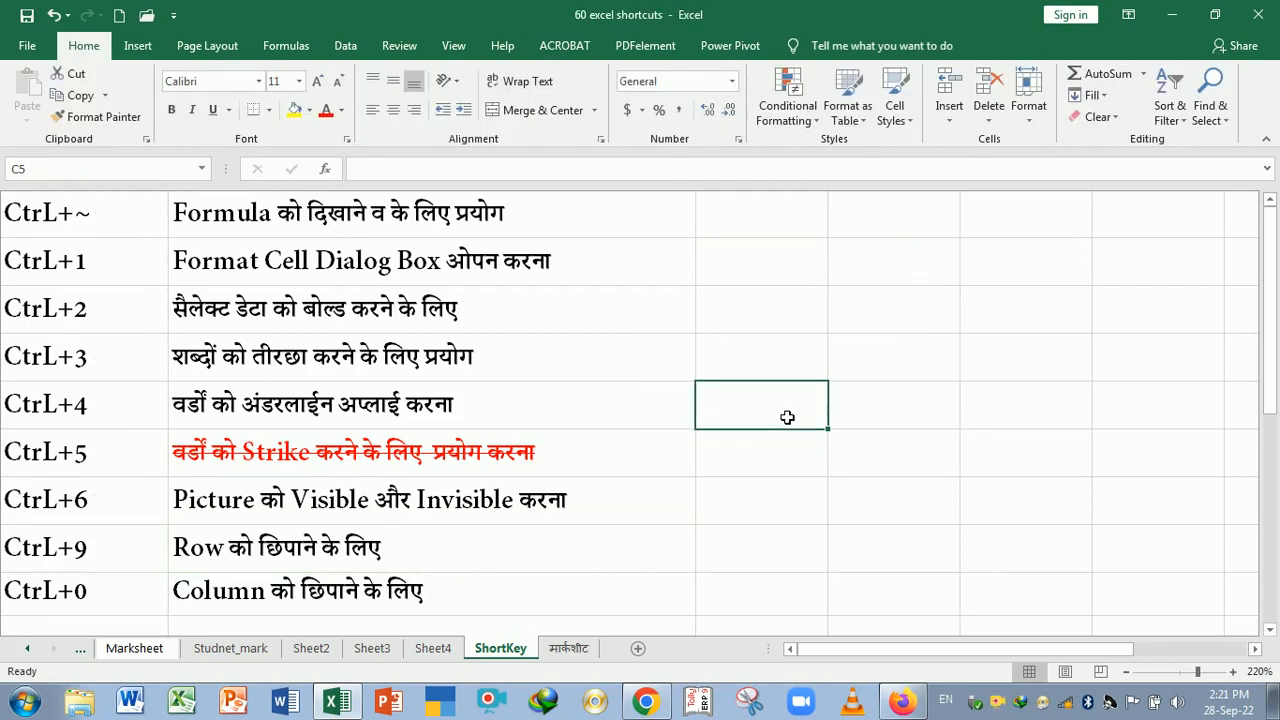
key(ctrl+6)
key(ctrl+6)
key(ctrl+6)
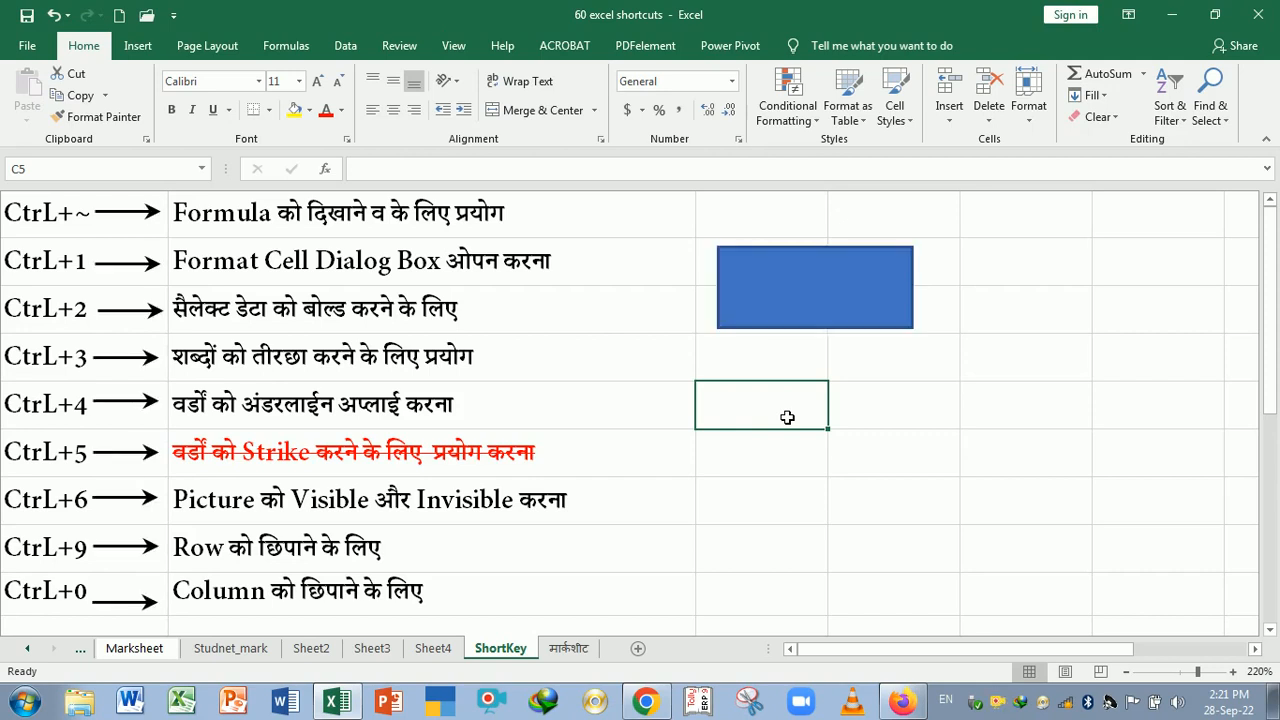
key(ctrl+6)
key(ctrl+6)
key(ctrl+6)
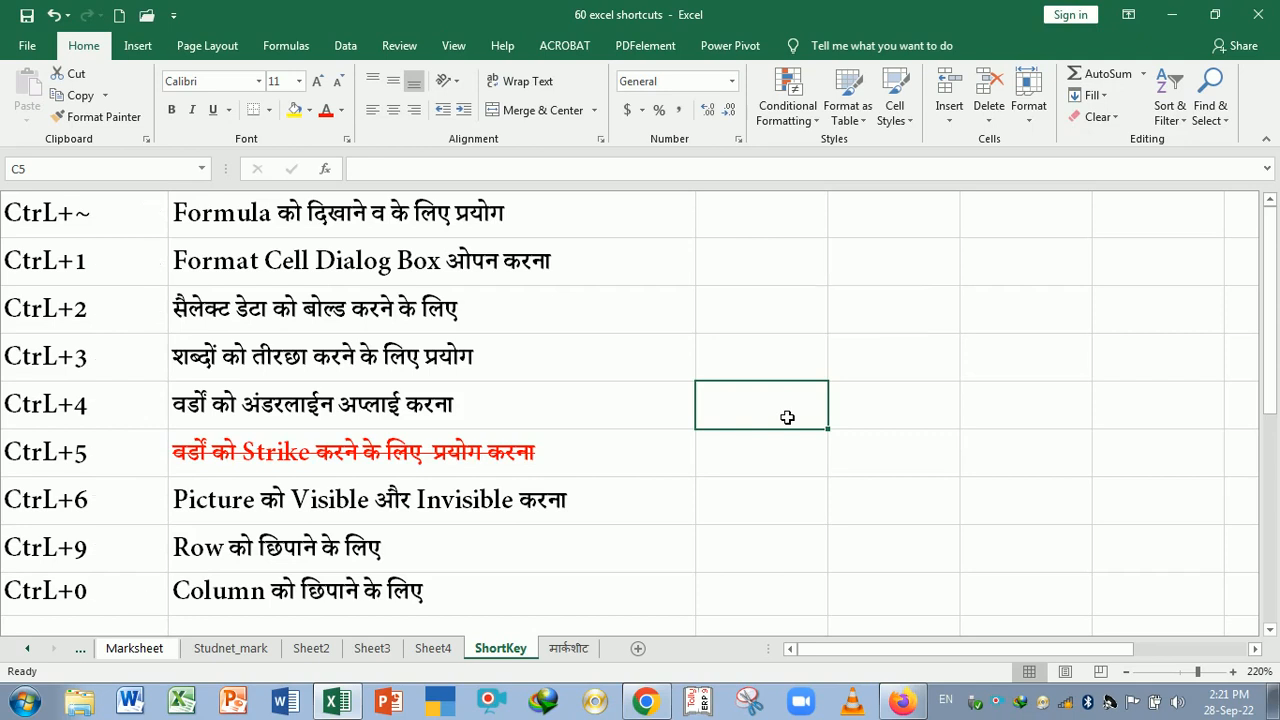
key(ctrl+6)
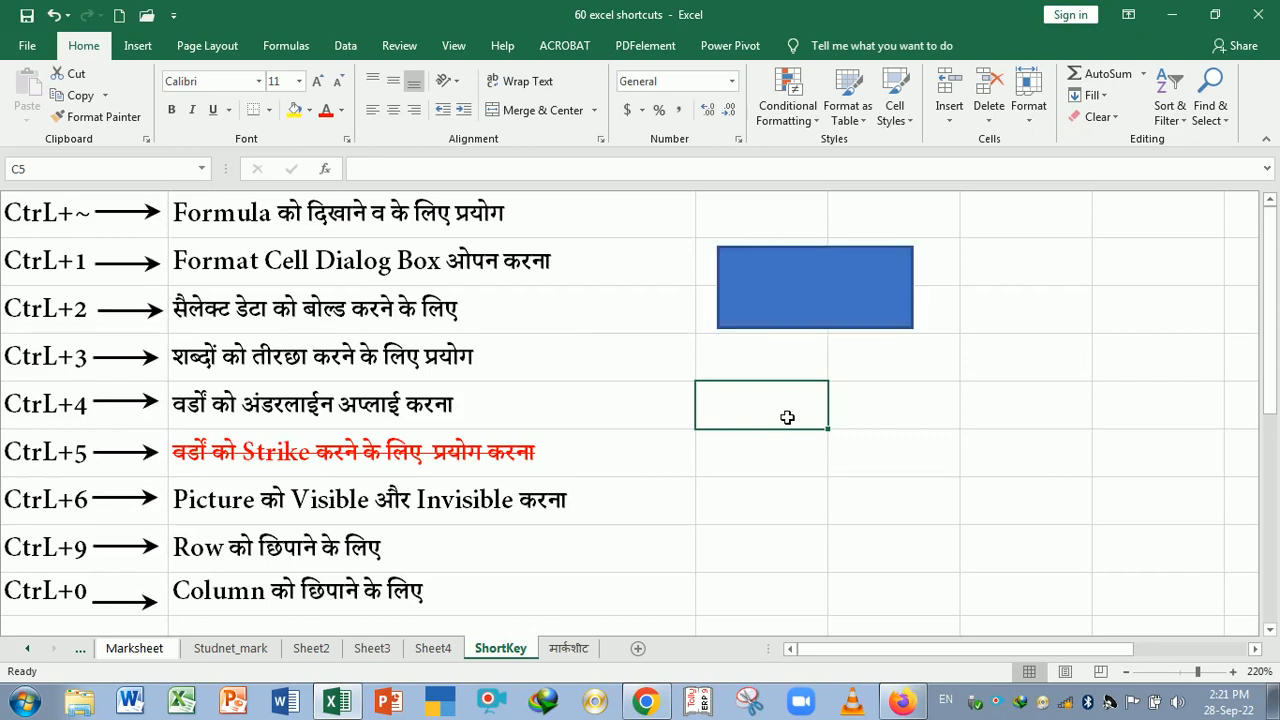
Step: Delete the blue rectangle from the ShortKey sheet
click(716, 364)
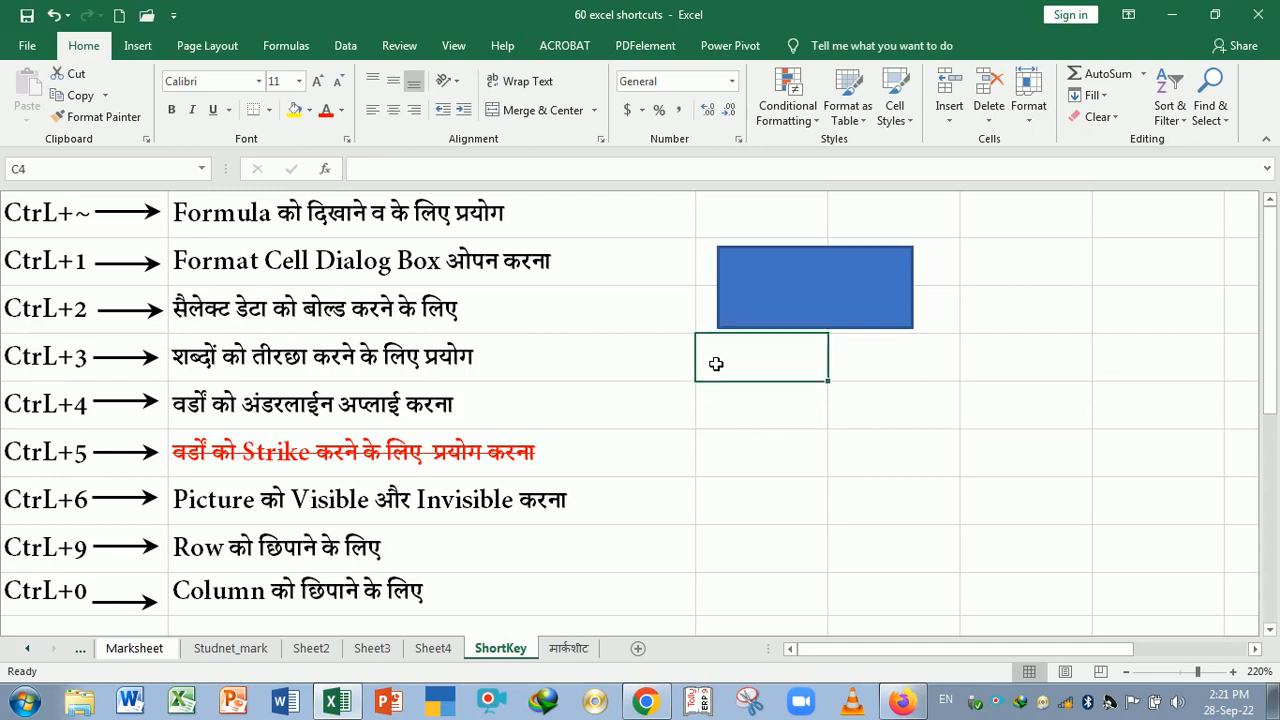
click(764, 303)
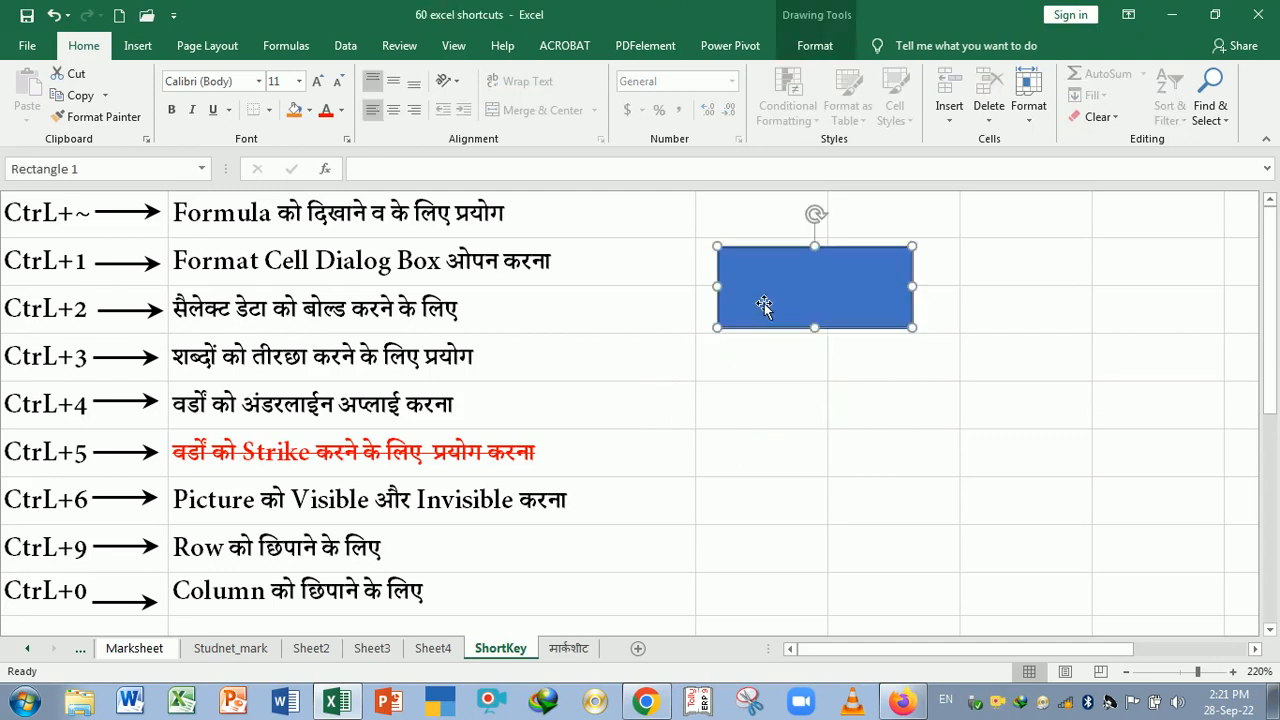
key(Delete)
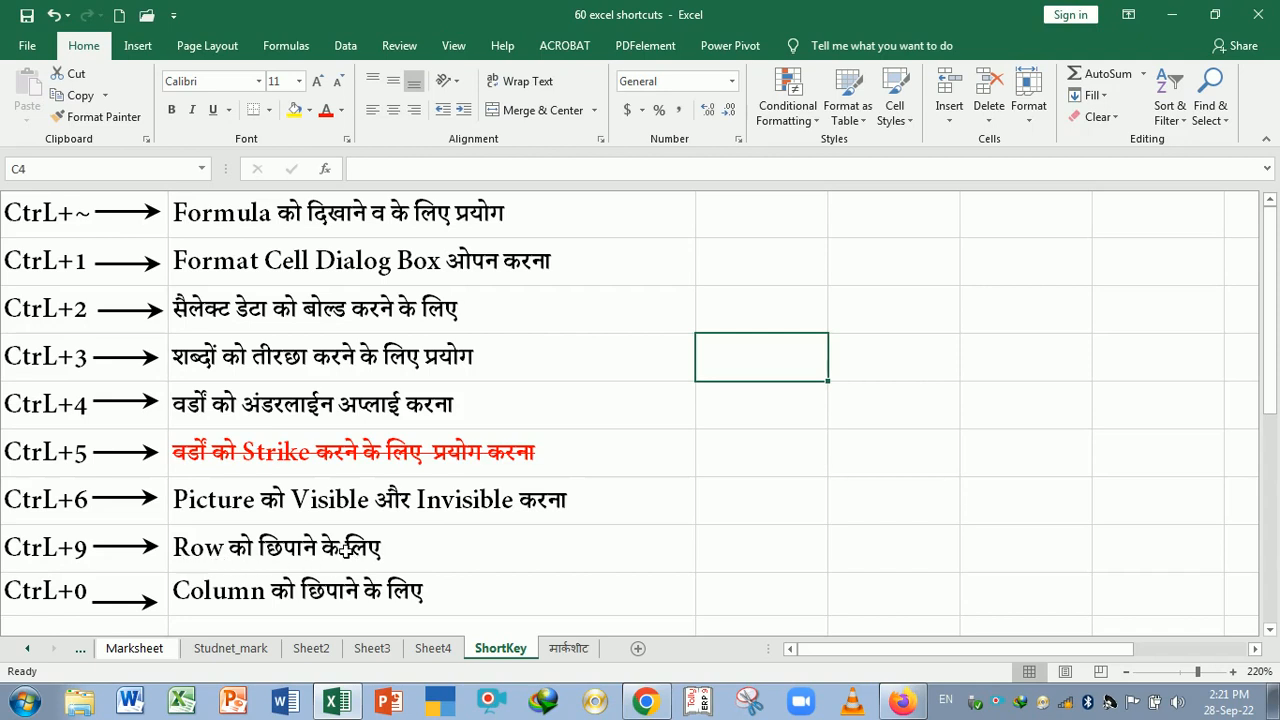
Step: Hide header row 1 on the मार्कशीट worksheet
click(578, 656)
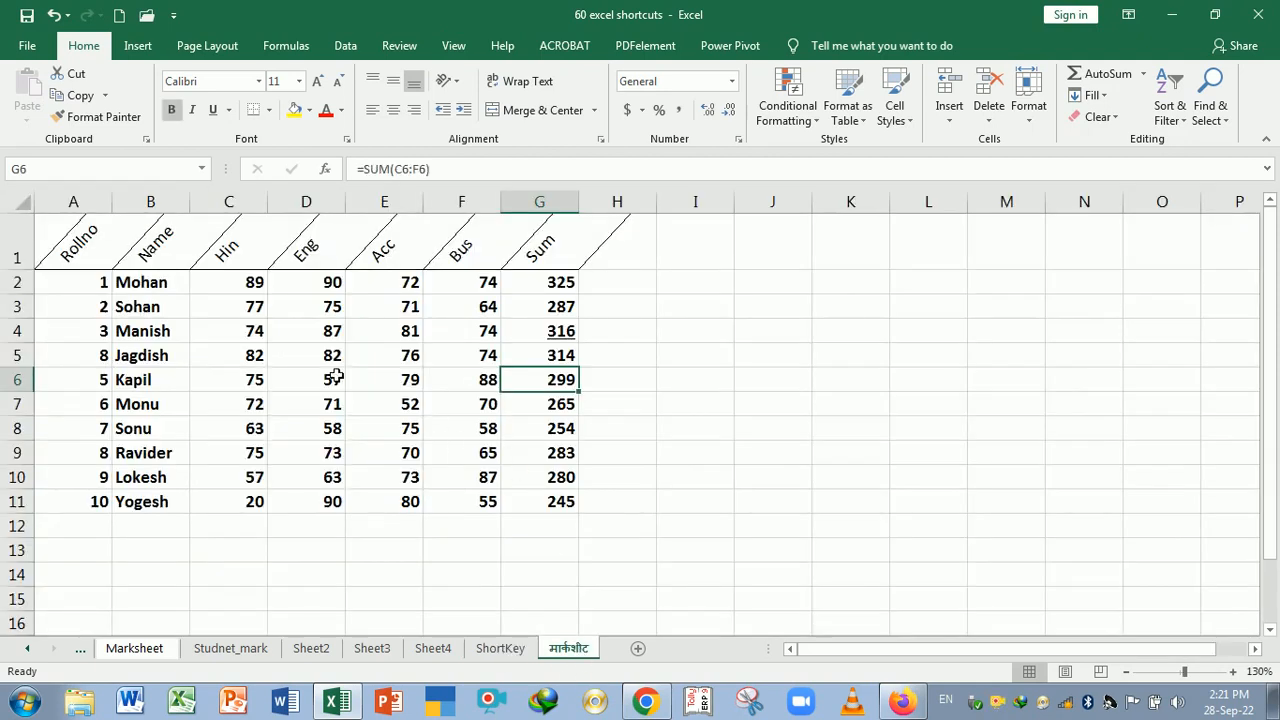
click(22, 258)
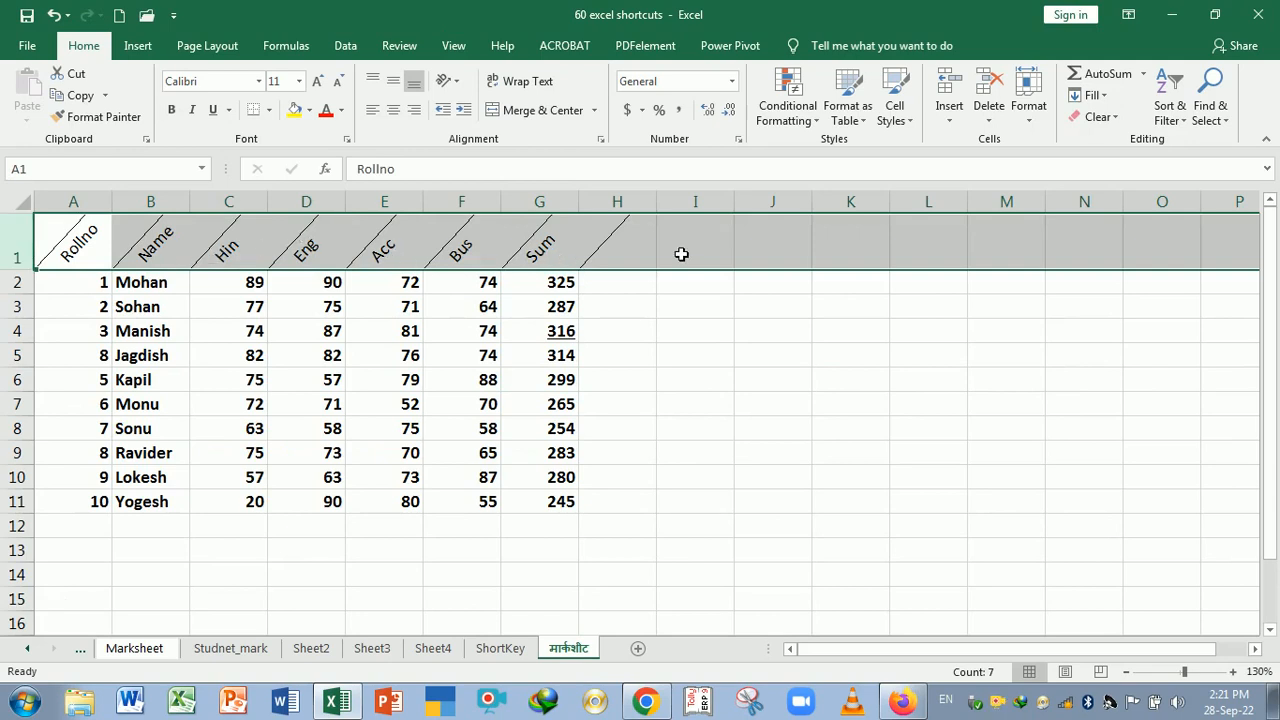
key(ctrl+9)
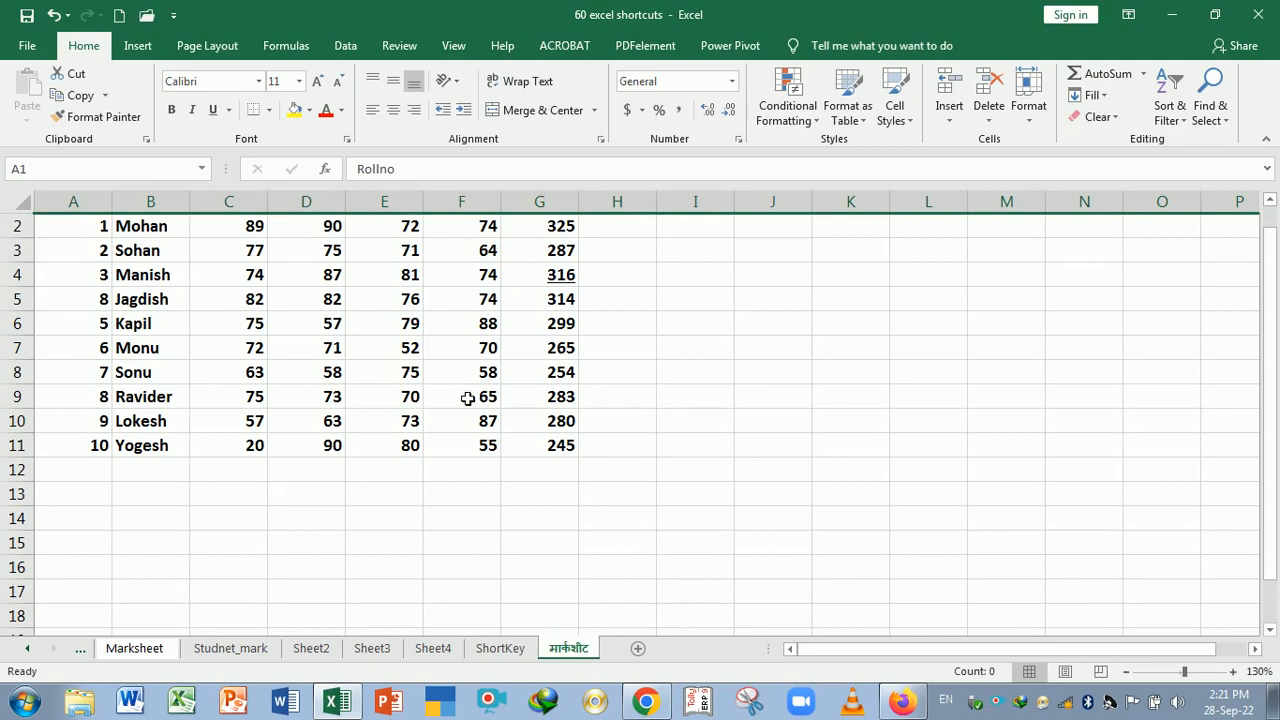
Step: Unhide header row 1 on the मार्कशीट worksheet by applying the unhide command to the entire sheet
click(24, 204)
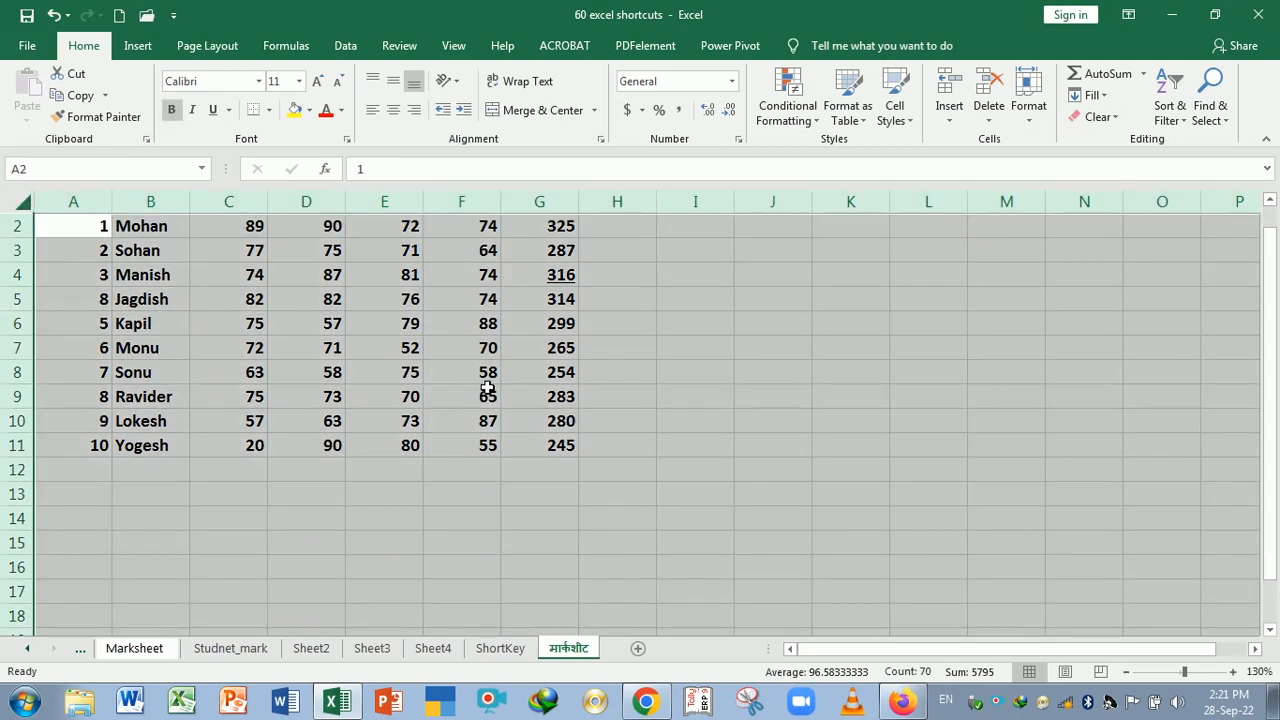
scroll(487, 388, up, 1)
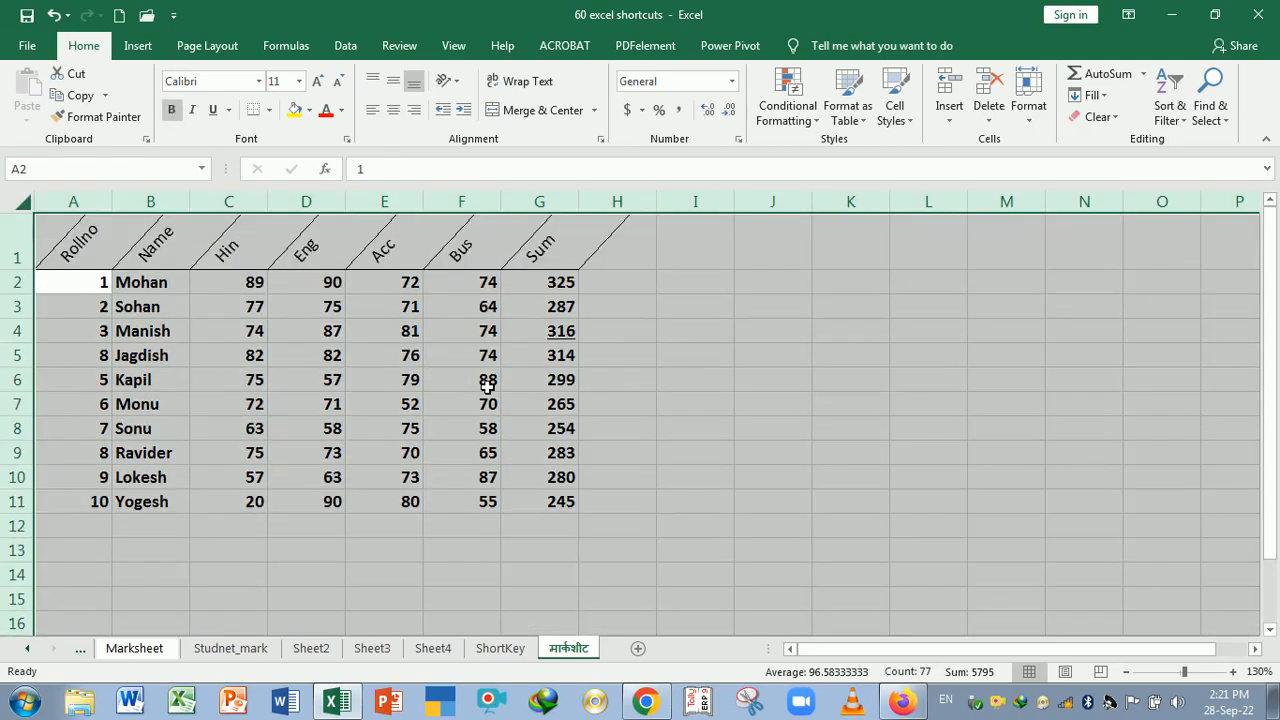
click(568, 362)
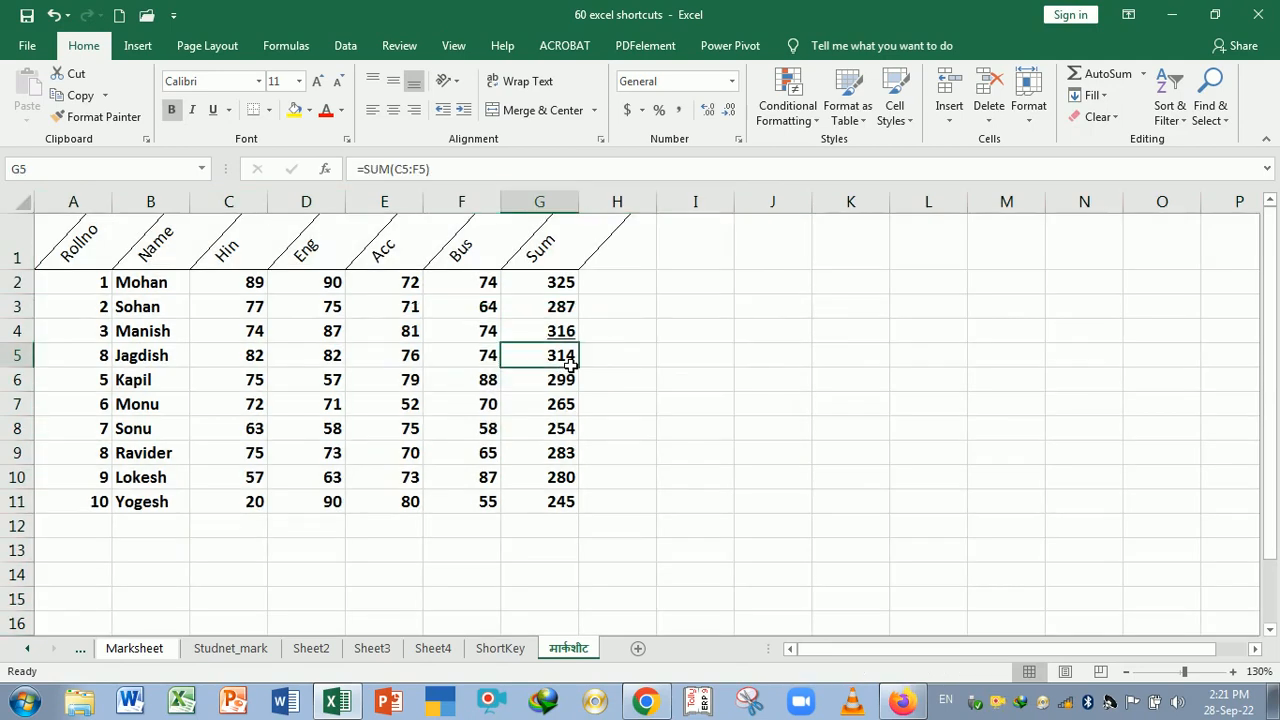
Step: Check the column-hiding shortcut on the ShortKey sheet and hide columns F and G (Bus and Sum) on the मार्कशीट sheet
click(501, 648)
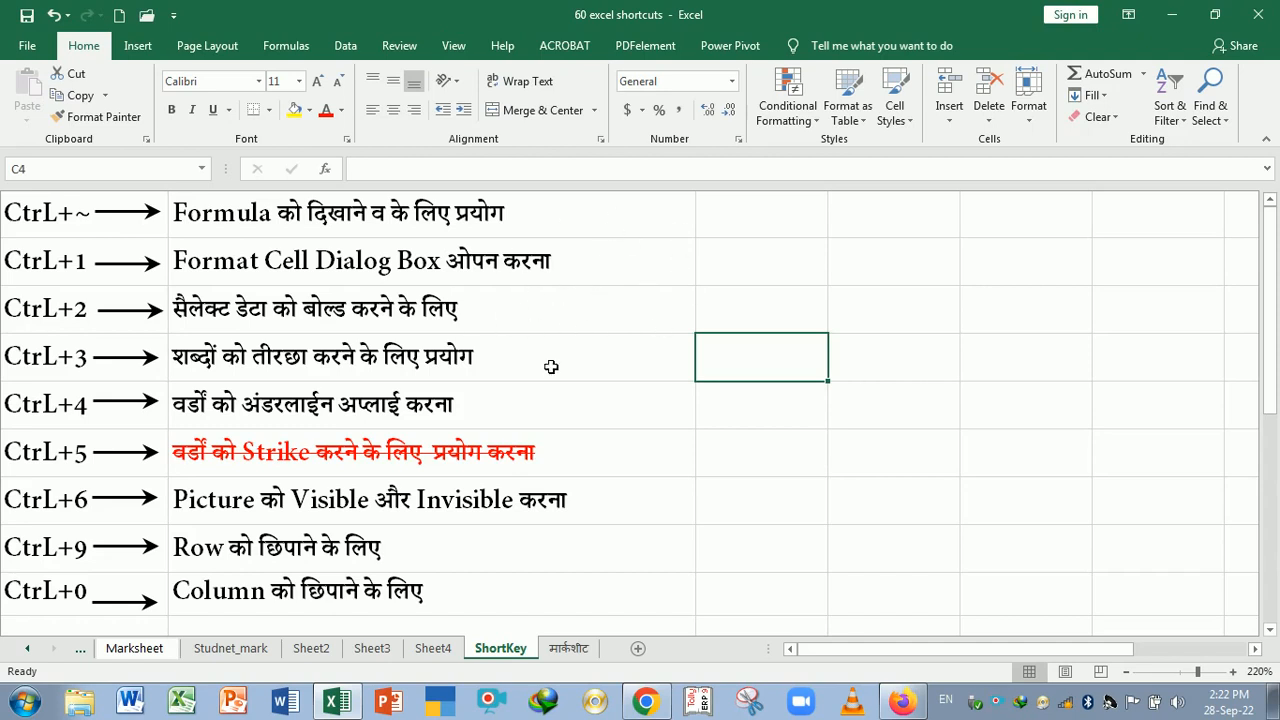
click(586, 657)
click(549, 407)
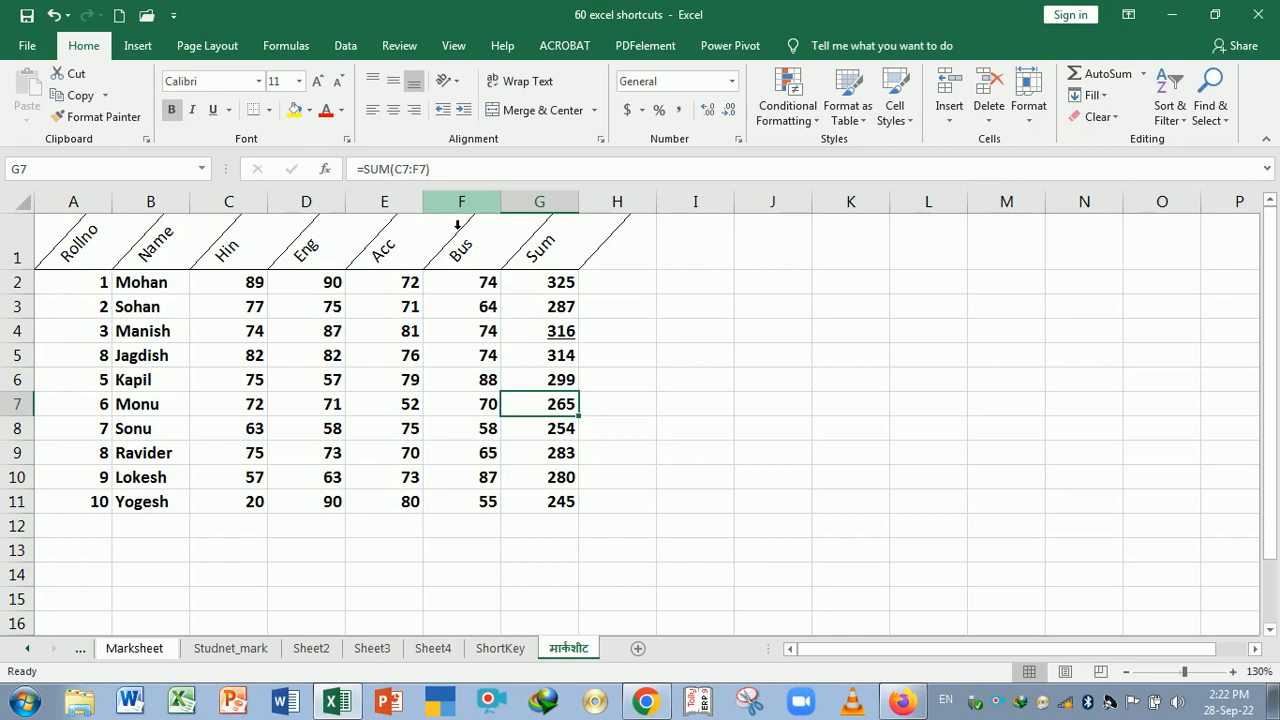
drag(458, 226, 531, 211)
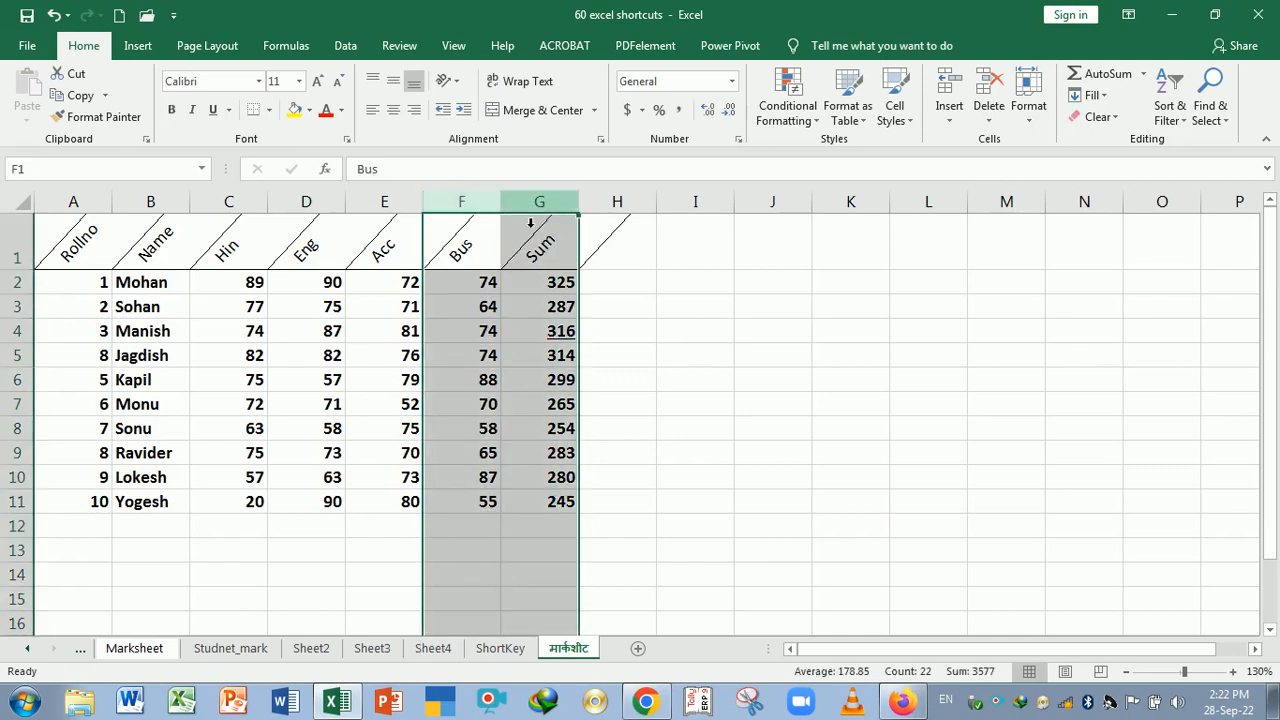
key(ctrl+0)
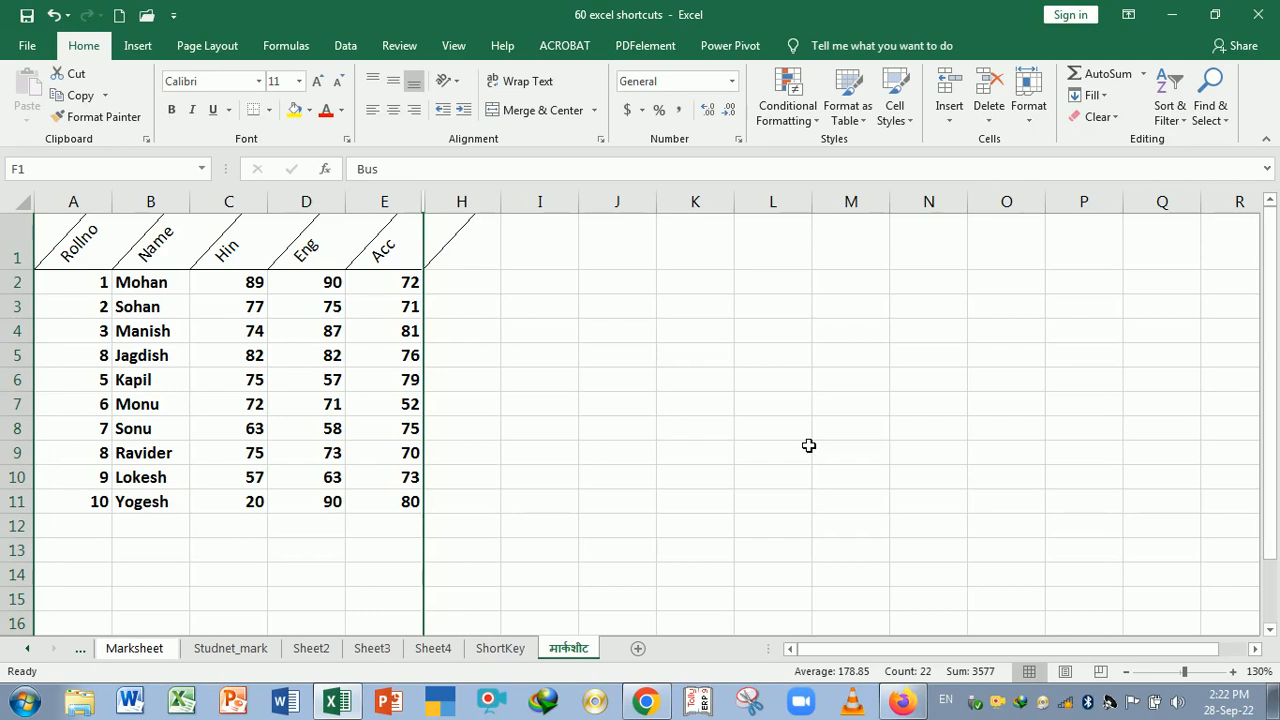
click(498, 379)
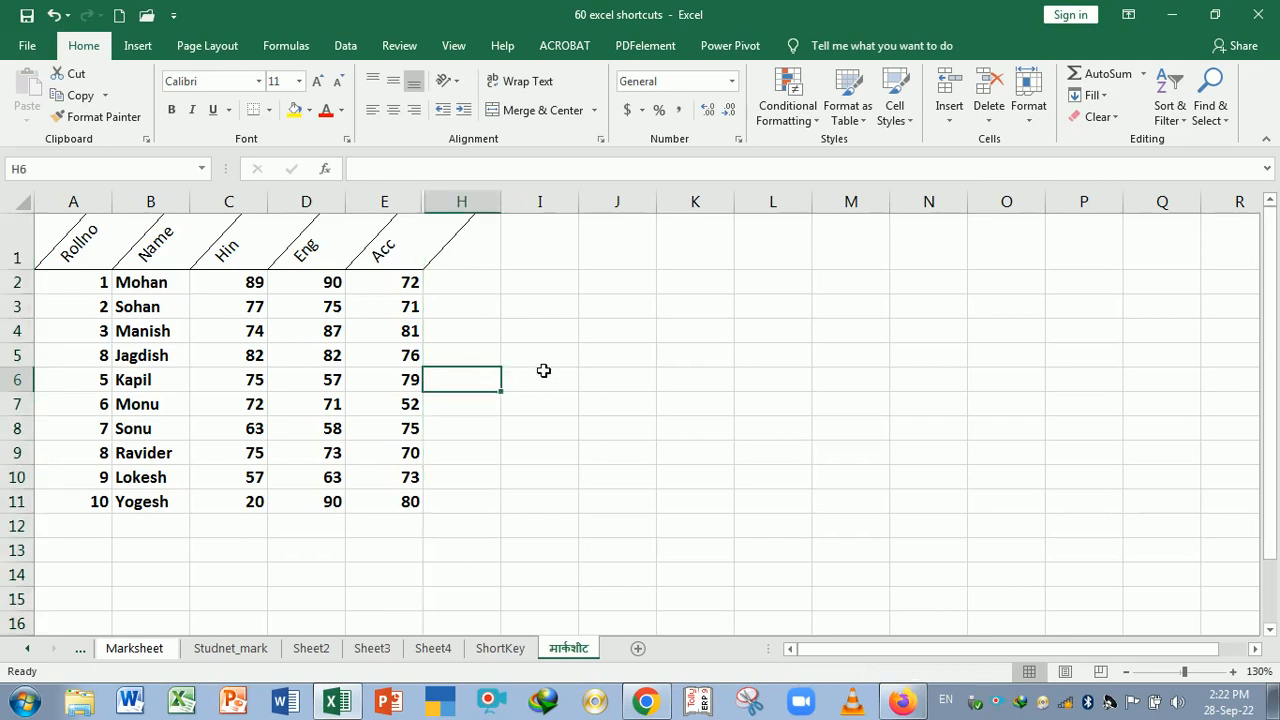
Step: Return to the ShortKey sheet's shortcut list and select the empty cell C4
click(508, 650)
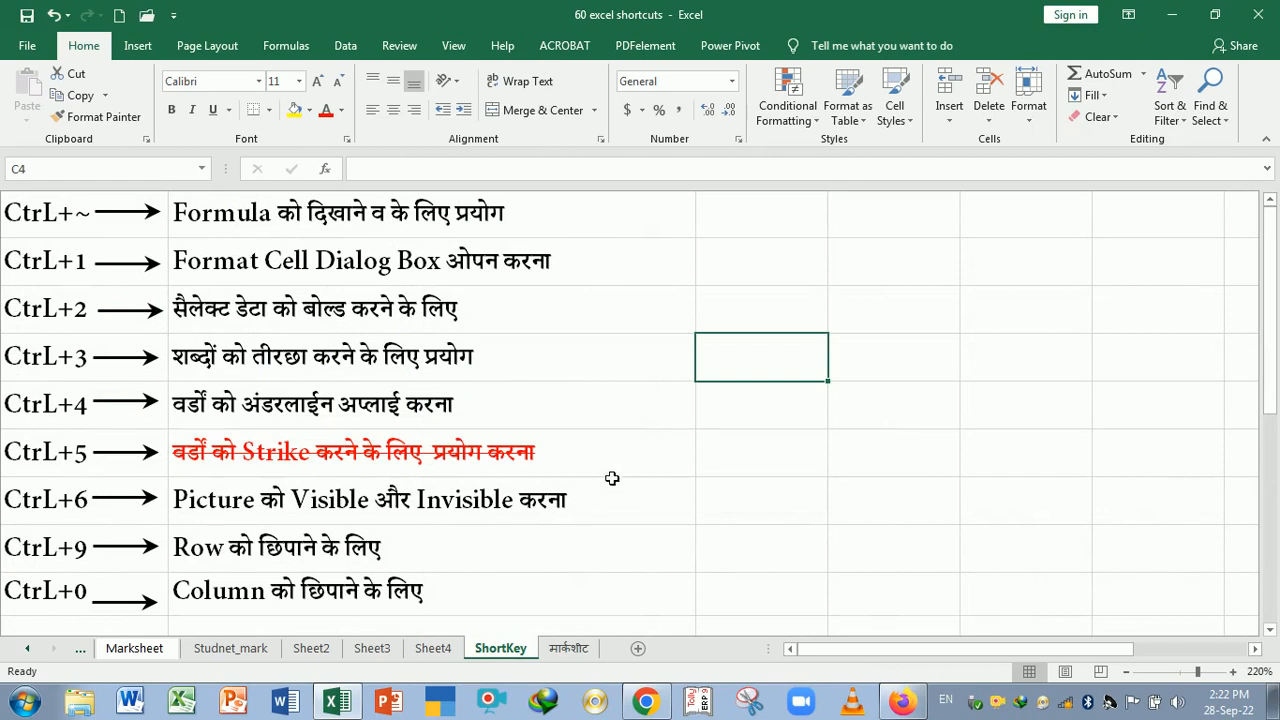
click(762, 450)
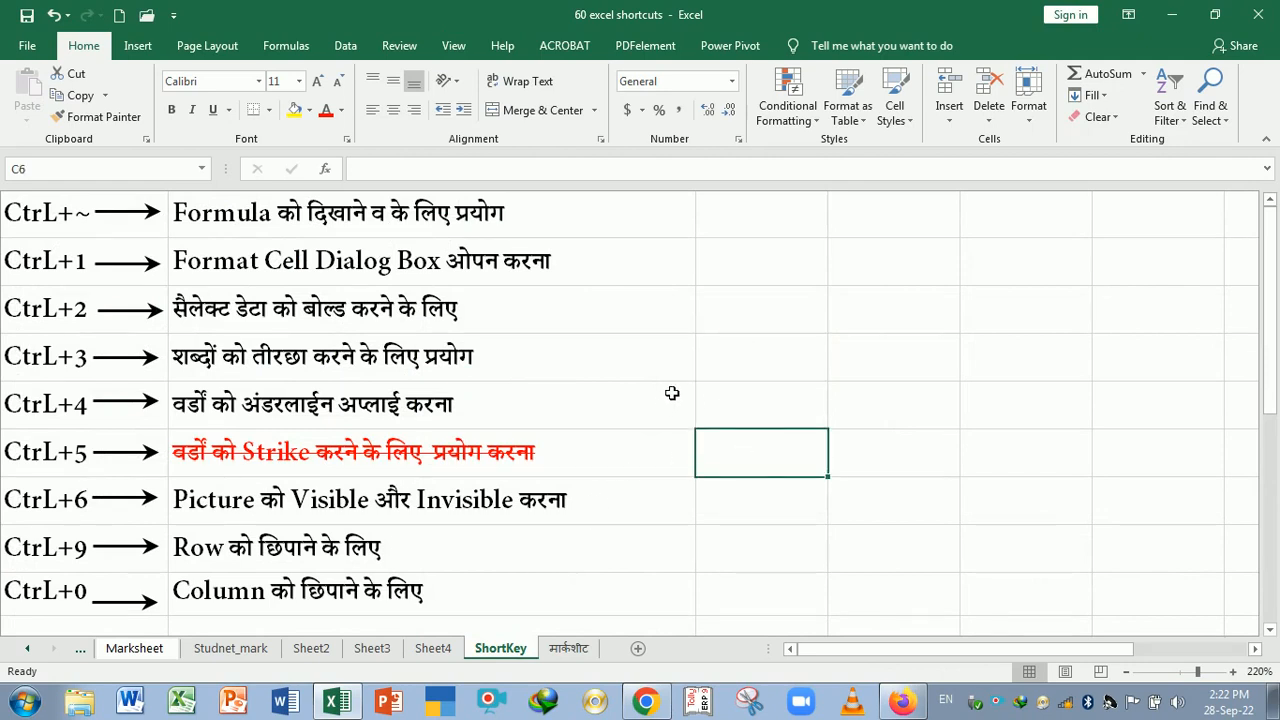
click(726, 367)
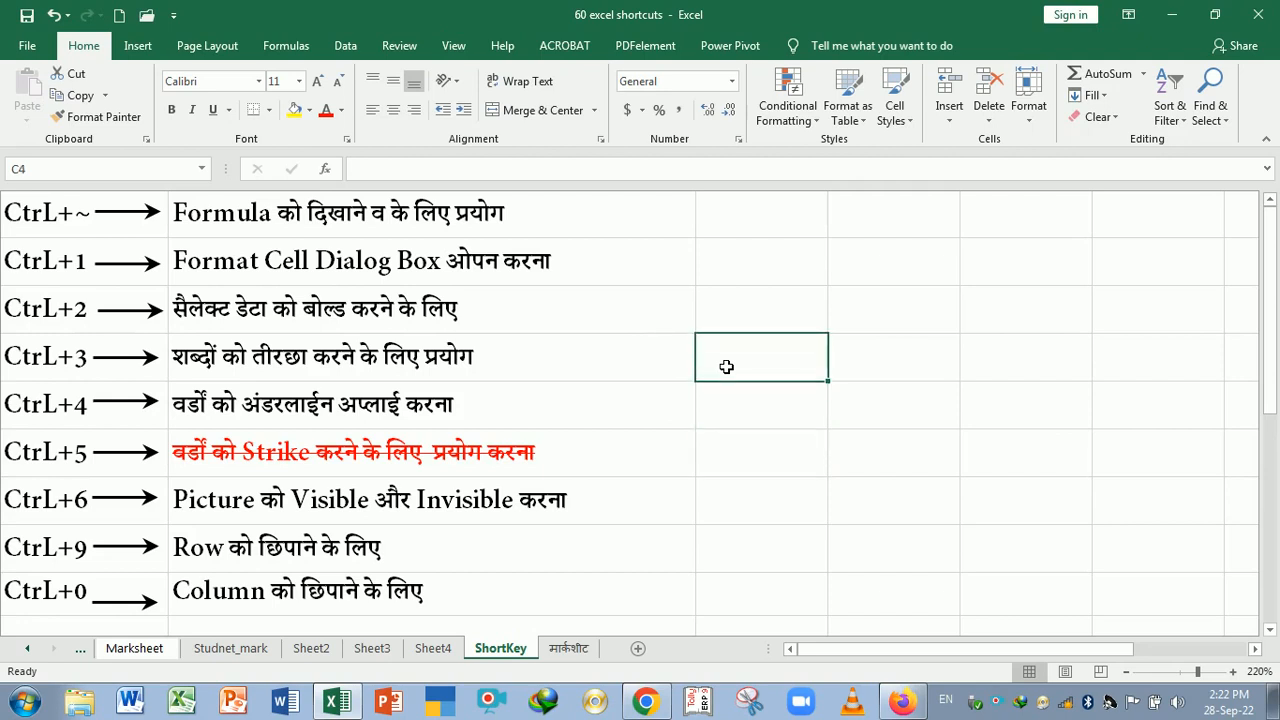